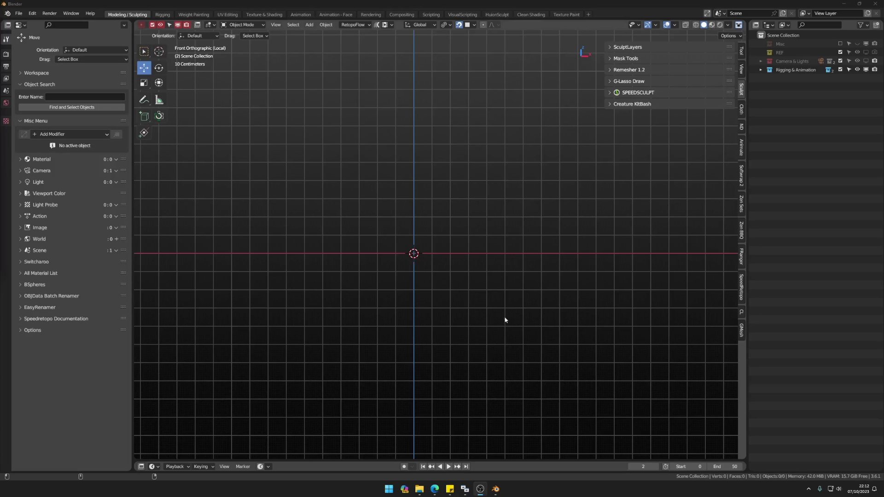
# Add a monkey head, smooth it to subdivision level 3 with Ctrl+3, and deselect it.
pyautogui.moveTo(504, 320); pyautogui.dragTo(458, 307, button='middle')
pyautogui.hotkey('shift', 'a')
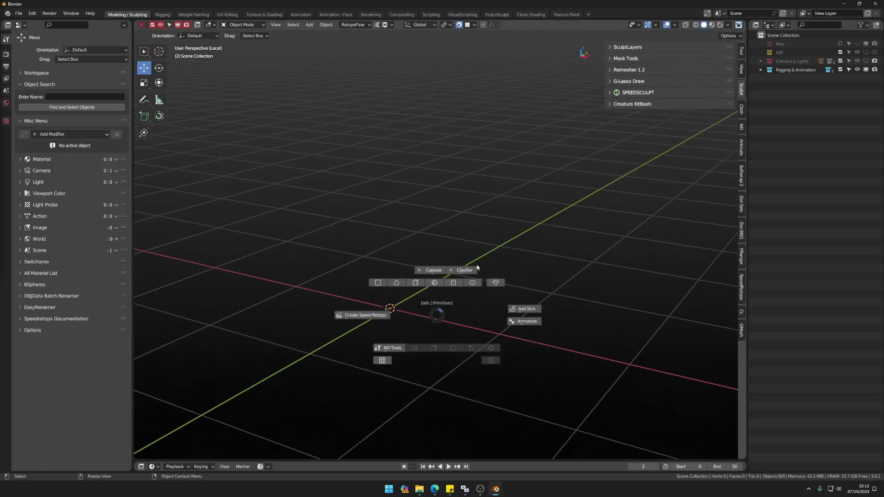
pyautogui.click(473, 286)
pyautogui.hotkey('ctrl', '3')
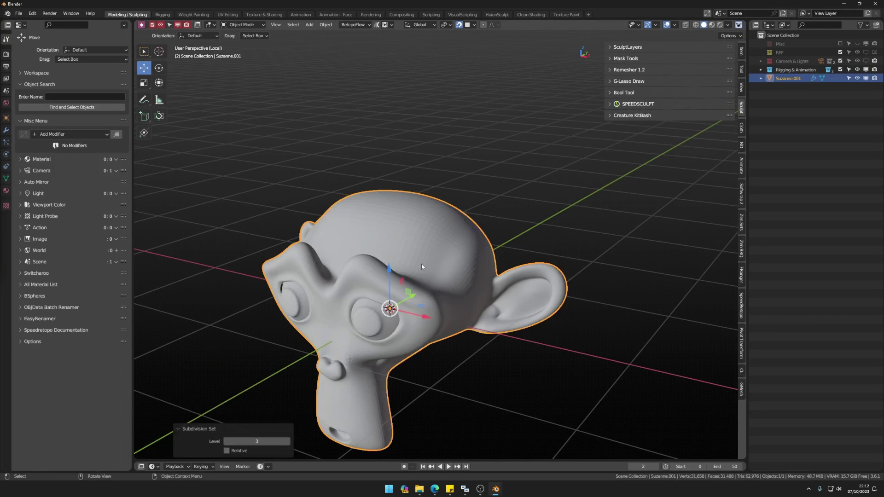
pyautogui.press('a')
pyautogui.click(393, 233)
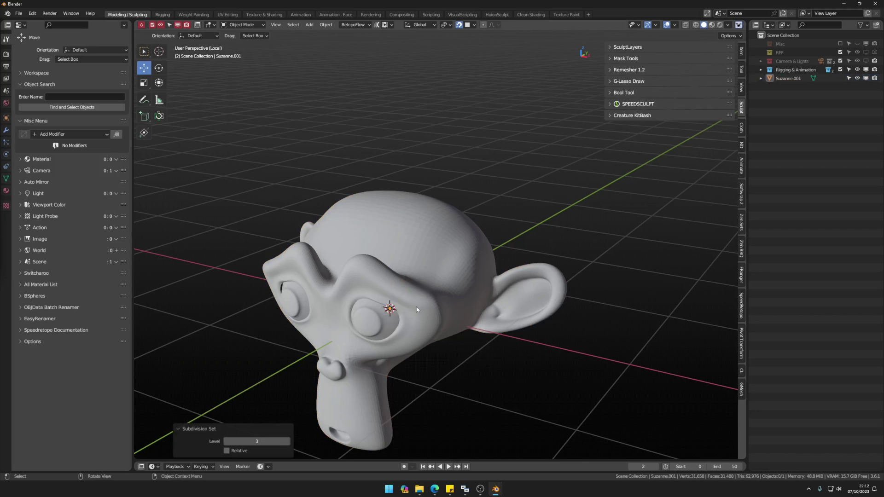
# In the right view, select the monkey and create a G-Mesh GPencil object for drawing.
pyautogui.keyDown('shift'); pyautogui.moveTo(416, 306); pyautogui.dragTo(422, 259, button='middle'); pyautogui.keyUp('shift')
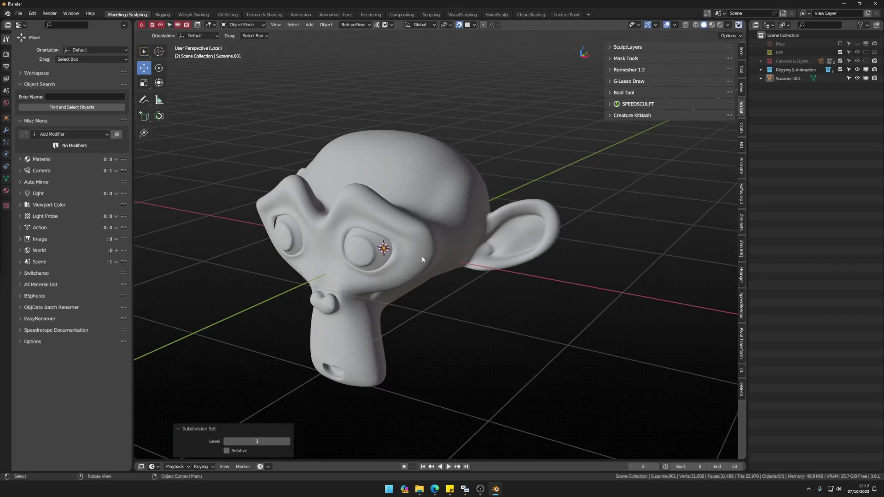
pyautogui.press('KP_3')
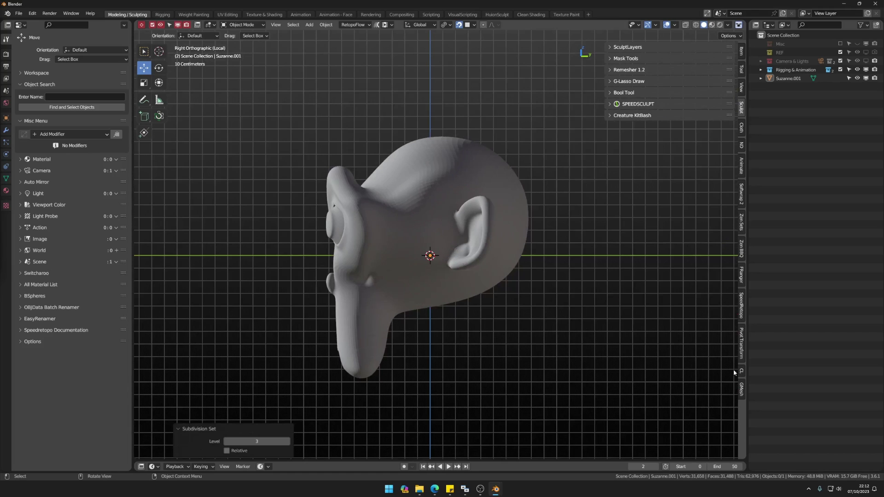
pyautogui.click(741, 389)
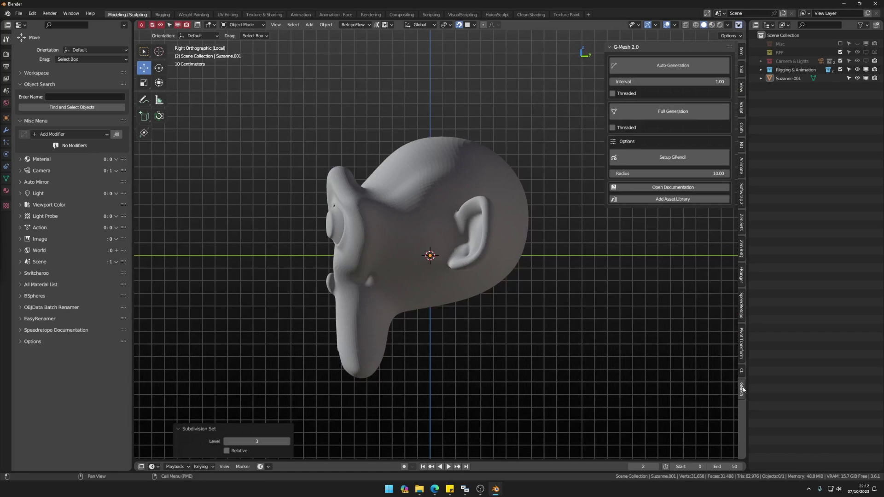
pyautogui.click(424, 228)
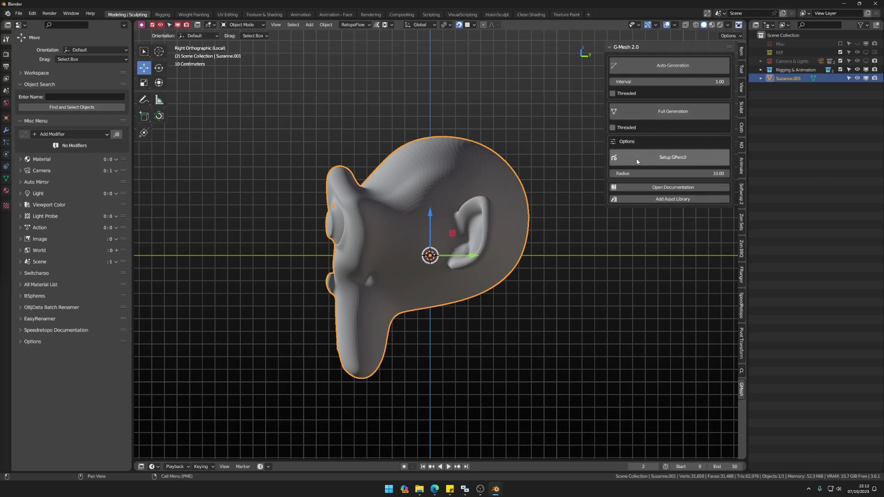
pyautogui.click(672, 157)
# Draw two long curves up the side of the head, undoing the failed attempts.
pyautogui.scroll(2, 441, 211)
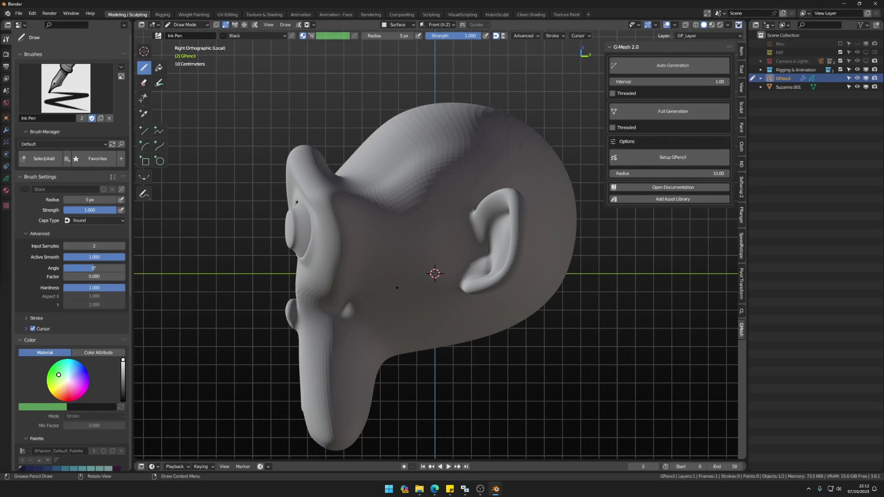
pyautogui.moveTo(397, 288); pyautogui.dragTo(420, 287, button='middle')
pyautogui.moveTo(436, 246); pyautogui.dragTo(416, 277, button='middle')
pyautogui.moveTo(415, 301)
pyautogui.mouseDown()
pyautogui.moveTo(457, 170)
pyautogui.moveTo(477, 152)
pyautogui.mouseUp()
pyautogui.click(399, 282)
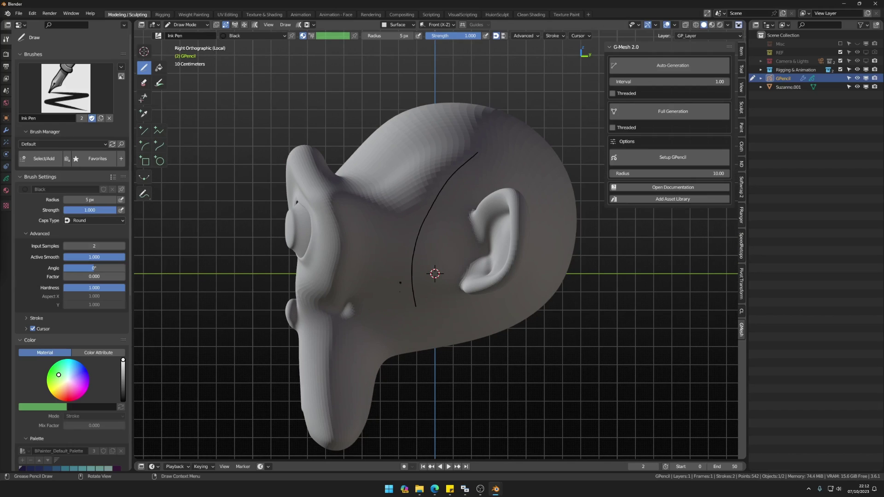
pyautogui.moveTo(396, 308)
pyautogui.mouseDown()
pyautogui.moveTo(414, 203)
pyautogui.moveTo(459, 141)
pyautogui.mouseUp()
pyautogui.hotkey('ctrl', 'z')
pyautogui.moveTo(398, 278)
pyautogui.mouseDown()
pyautogui.moveTo(399, 310)
pyautogui.moveTo(417, 195)
pyautogui.mouseUp()
pyautogui.hotkey('ctrl', 'z')
pyautogui.moveTo(392, 304)
pyautogui.mouseDown()
pyautogui.moveTo(391, 264)
pyautogui.moveTo(445, 151)
pyautogui.moveTo(462, 138)
pyautogui.mouseUp()
pyautogui.click(458, 153)
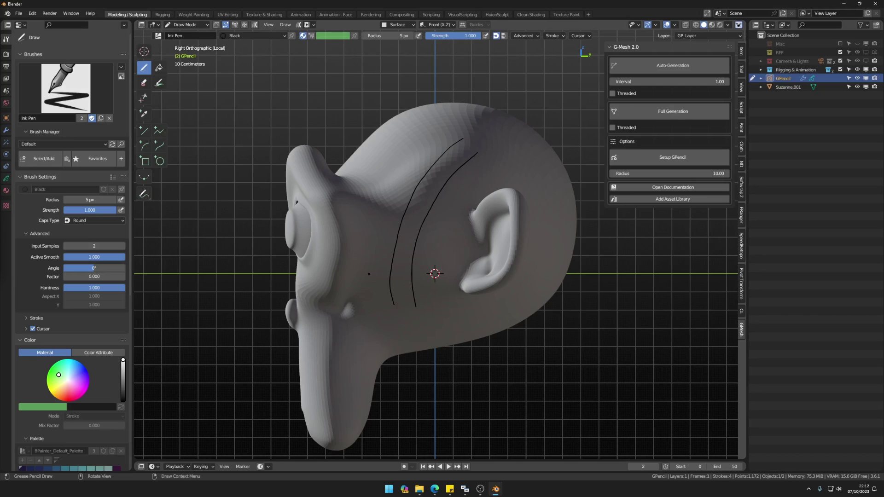
# Cross both curves with horizontal and diagonal strokes, undoing the bottom one.
pyautogui.moveTo(369, 274); pyautogui.dragTo(432, 273)
pyautogui.moveTo(383, 237); pyautogui.dragTo(432, 237)
pyautogui.moveTo(402, 189); pyautogui.dragTo(447, 203)
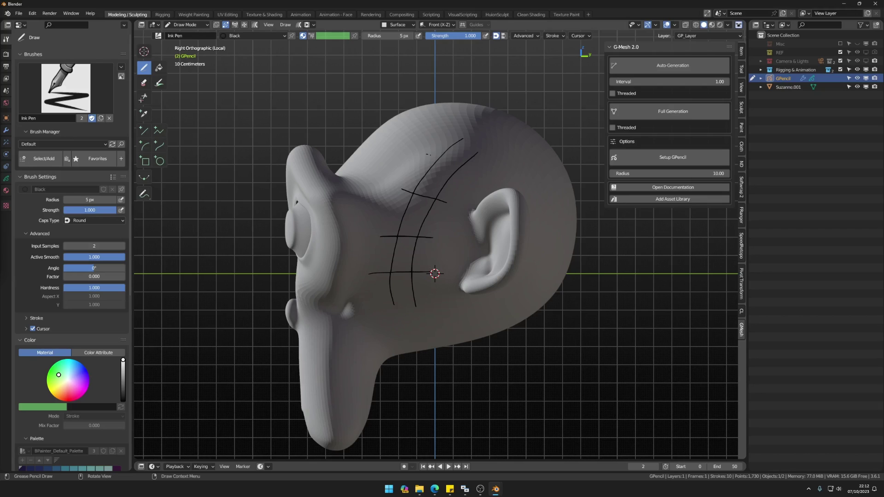
pyautogui.moveTo(427, 154); pyautogui.dragTo(462, 174)
pyautogui.moveTo(384, 298); pyautogui.dragTo(405, 298)
pyautogui.hotkey('ctrl', 'z')
pyautogui.hotkey('ctrl', 'z')
# Draw a hatched grid patch: two vertical strokes crossed by several horizontal strokes.
pyautogui.moveTo(439, 289); pyautogui.dragTo(432, 255, button='middle')
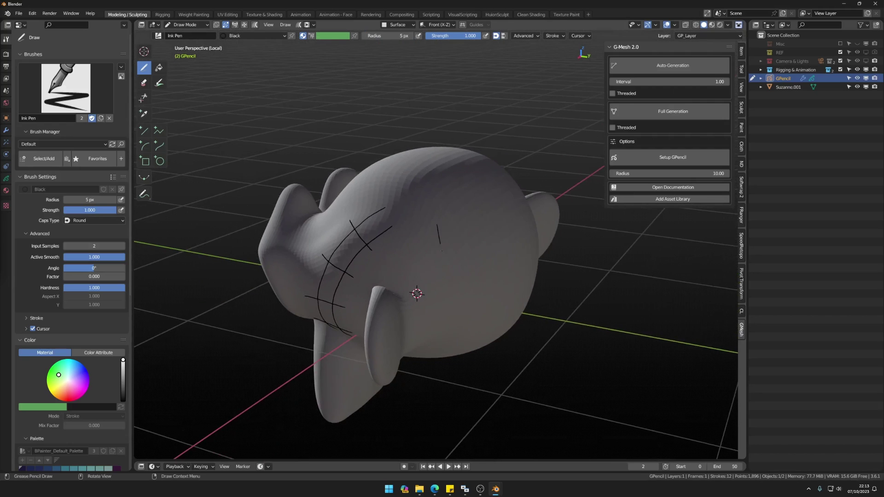
pyautogui.moveTo(441, 251); pyautogui.dragTo(445, 278)
pyautogui.moveTo(451, 224); pyautogui.dragTo(460, 278)
pyautogui.moveTo(429, 238); pyautogui.dragTo(464, 233)
pyautogui.scroll(5, 417, 293)
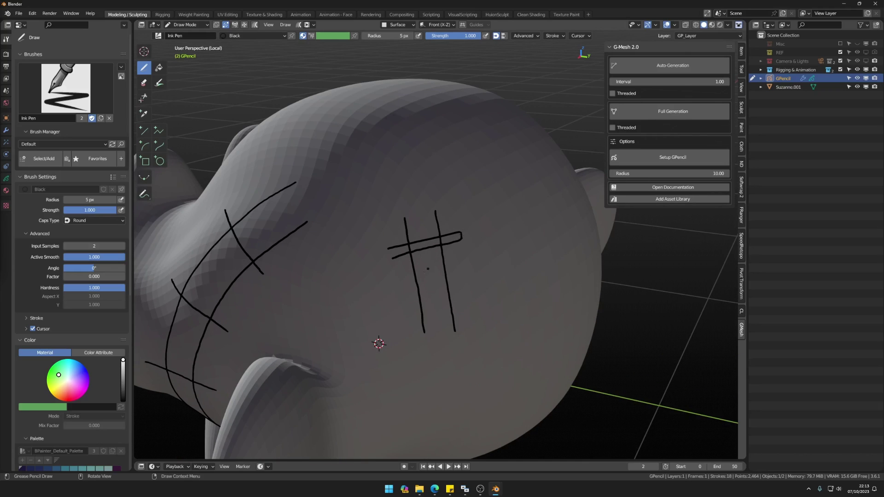
pyautogui.moveTo(394, 275); pyautogui.dragTo(474, 257)
pyautogui.moveTo(396, 302); pyautogui.dragTo(475, 287)
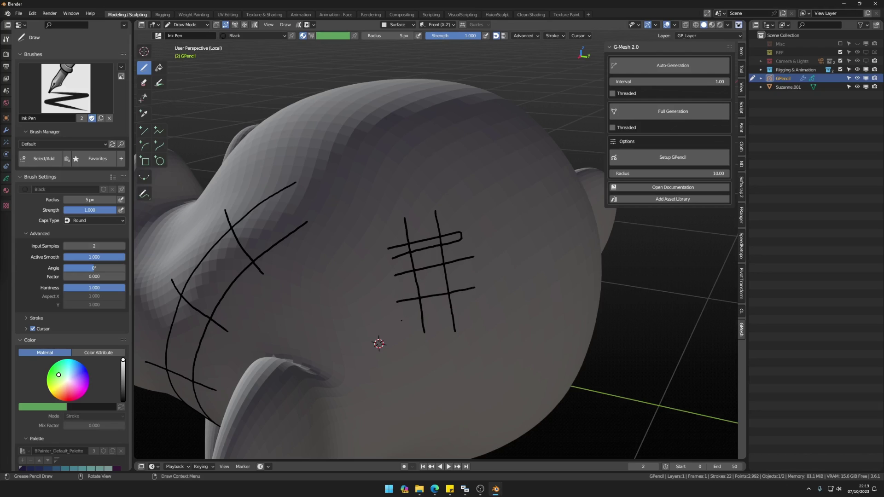
pyautogui.moveTo(402, 320); pyautogui.dragTo(475, 305)
pyautogui.moveTo(392, 234); pyautogui.dragTo(457, 220)
# Draw a ringed eye loop with an inner circle and lines radiating outward.
pyautogui.moveTo(473, 264); pyautogui.dragTo(392, 222, button='middle')
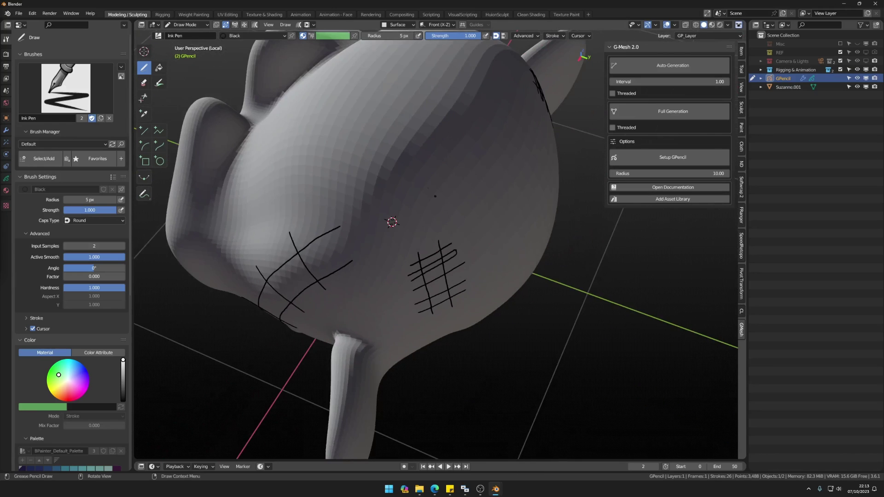
pyautogui.moveTo(438, 152)
pyautogui.mouseDown()
pyautogui.moveTo(386, 181)
pyautogui.moveTo(464, 195)
pyautogui.moveTo(456, 152)
pyautogui.moveTo(439, 150)
pyautogui.mouseUp()
pyautogui.moveTo(478, 42); pyautogui.dragTo(480, 43)
pyautogui.moveTo(435, 167)
pyautogui.mouseDown()
pyautogui.moveTo(407, 172)
pyautogui.moveTo(439, 186)
pyautogui.moveTo(425, 164)
pyautogui.moveTo(428, 176)
pyautogui.moveTo(486, 176)
pyautogui.mouseUp()
pyautogui.moveTo(422, 184); pyautogui.dragTo(417, 213)
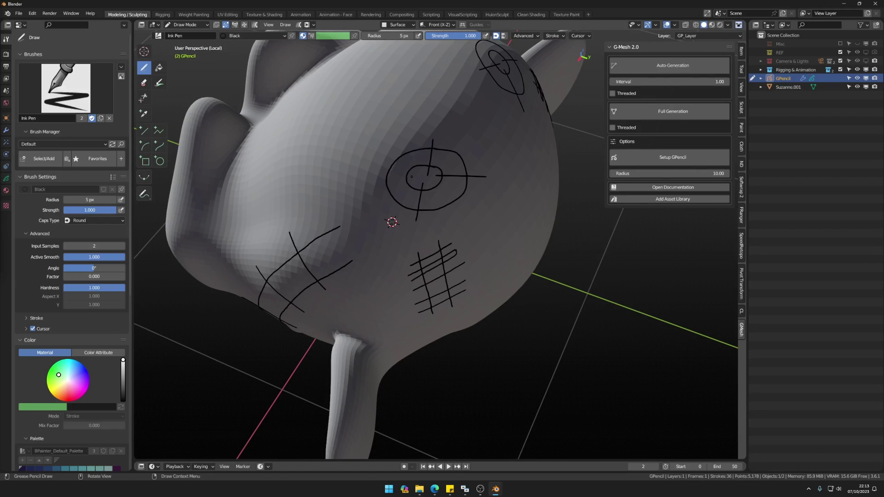
pyautogui.moveTo(406, 174); pyautogui.dragTo(382, 175)
# Draw two long curves and an inverted-V mark down the head, crossed by short strokes.
pyautogui.moveTo(322, 217); pyautogui.dragTo(352, 191, button='middle')
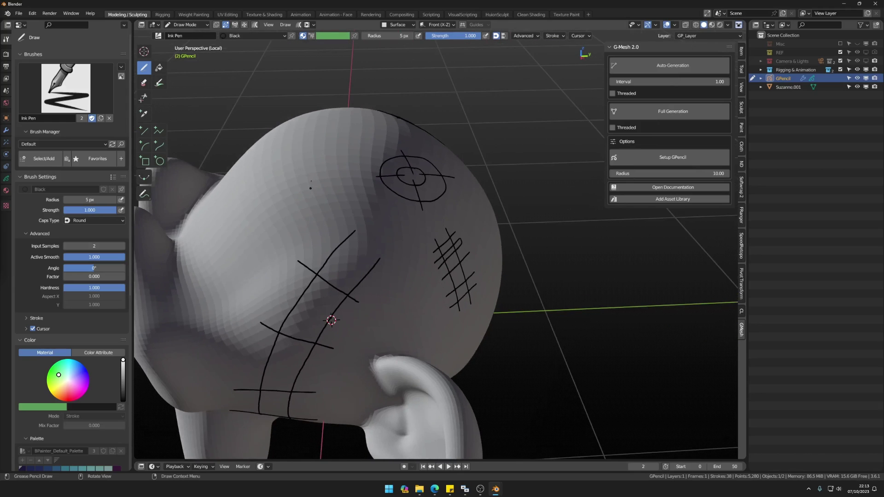
pyautogui.moveTo(314, 169); pyautogui.dragTo(222, 252)
pyautogui.click(239, 238)
pyautogui.moveTo(324, 174)
pyautogui.mouseDown()
pyautogui.moveTo(256, 282)
pyautogui.moveTo(255, 251)
pyautogui.moveTo(225, 263)
pyautogui.mouseUp()
pyautogui.click(248, 280)
pyautogui.moveTo(296, 177)
pyautogui.mouseDown()
pyautogui.moveTo(328, 189)
pyautogui.moveTo(327, 216)
pyautogui.mouseUp()
pyautogui.click(265, 249)
pyautogui.moveTo(265, 215); pyautogui.dragTo(306, 243)
pyautogui.moveTo(247, 236)
pyautogui.mouseDown()
pyautogui.moveTo(277, 257)
pyautogui.moveTo(276, 276)
pyautogui.mouseUp()
pyautogui.click(247, 260)
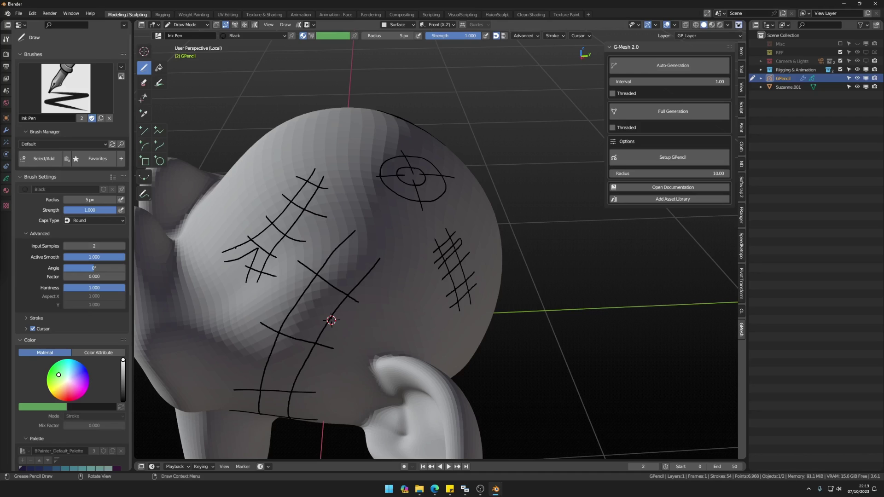
pyautogui.moveTo(233, 242); pyautogui.dragTo(237, 266)
# Run G-Mesh Full Generation to turn all strokes into a quad mesh.
pyautogui.keyDown('shift'); pyautogui.rightClick(404, 230); pyautogui.keyUp('shift')
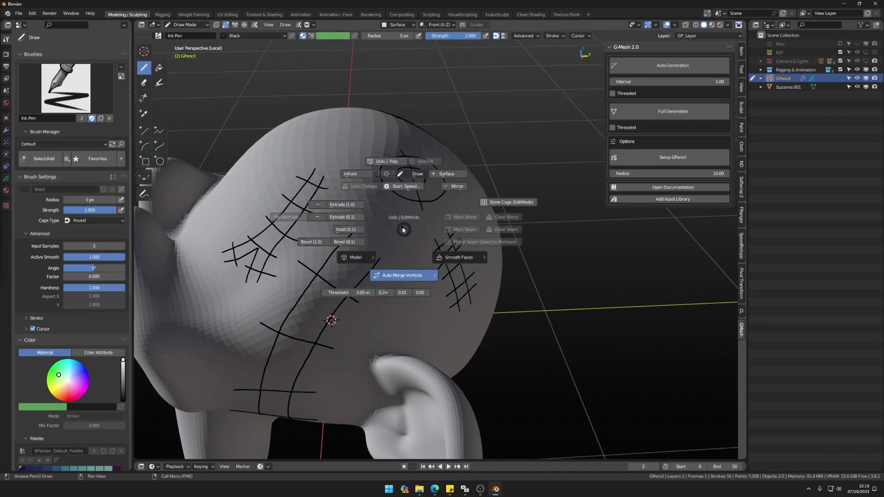
pyautogui.click(675, 113)
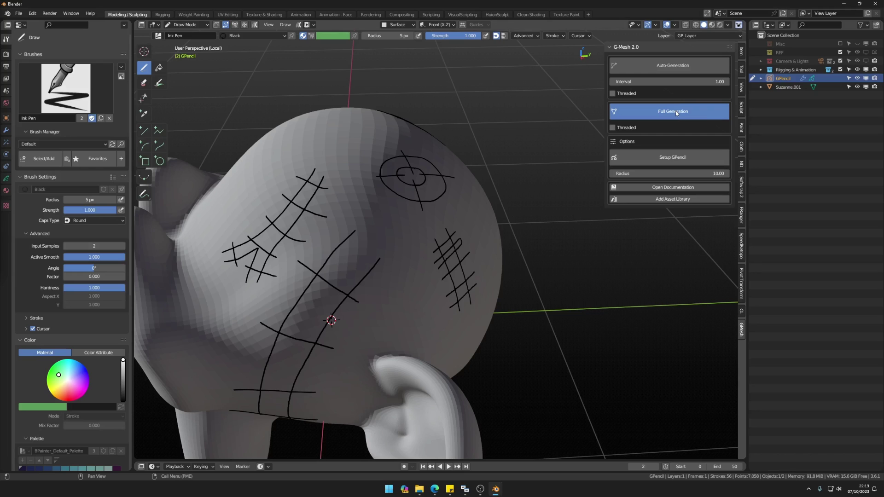
pyautogui.moveTo(376, 271); pyautogui.dragTo(426, 246, button='middle')
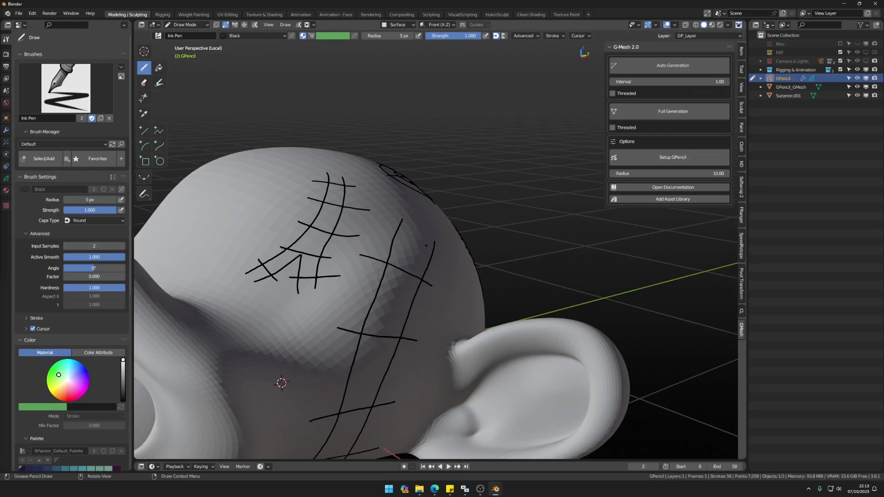
# Return to Object Mode, delete the GPencil object, and select GPencil_GMesh.
pyautogui.hotkey('ctrl', 'Tab')
pyautogui.click(384, 270)
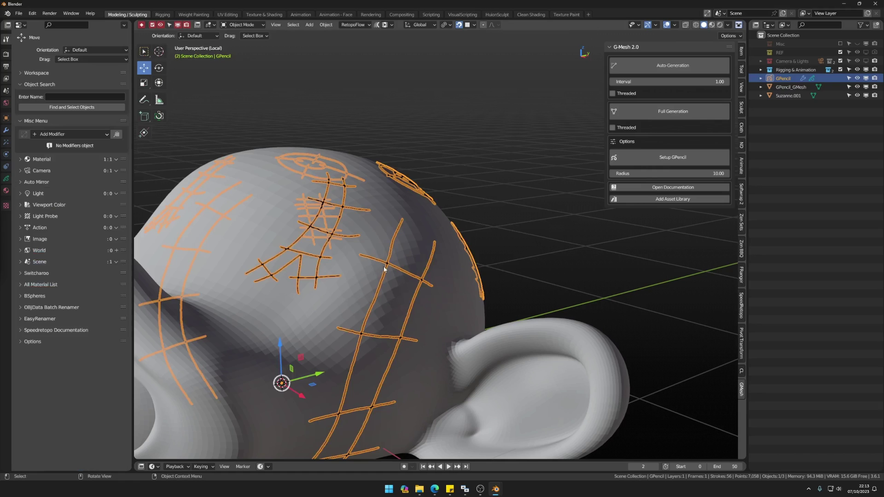
pyautogui.press('Delete')
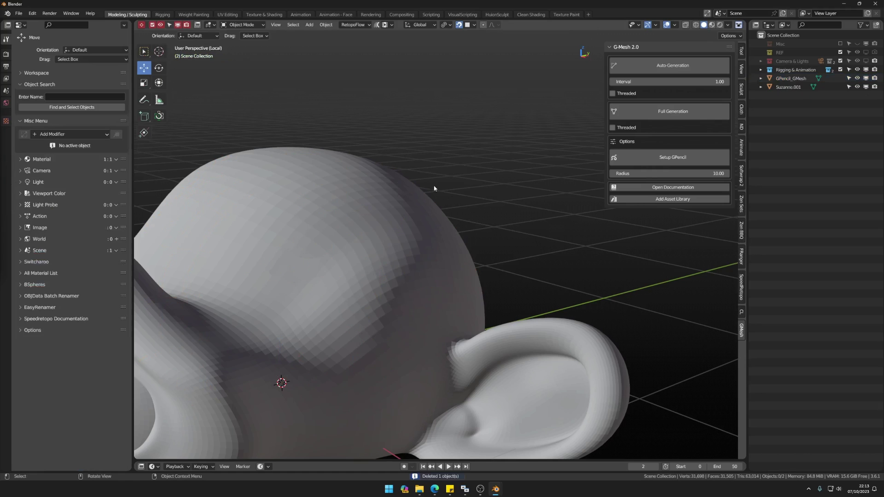
pyautogui.click(790, 80)
pyautogui.moveTo(428, 258)
pyautogui.mouseDown(button='middle')
pyautogui.moveTo(370, 270)
pyautogui.moveTo(376, 257)
pyautogui.mouseUp(button='middle')
# Enter Edit Mode on the generated mesh and add a Mirror modifier with clipping.
pyautogui.press('Tab')
pyautogui.keyDown('shift'); pyautogui.rightClick(414, 240); pyautogui.keyUp('shift')
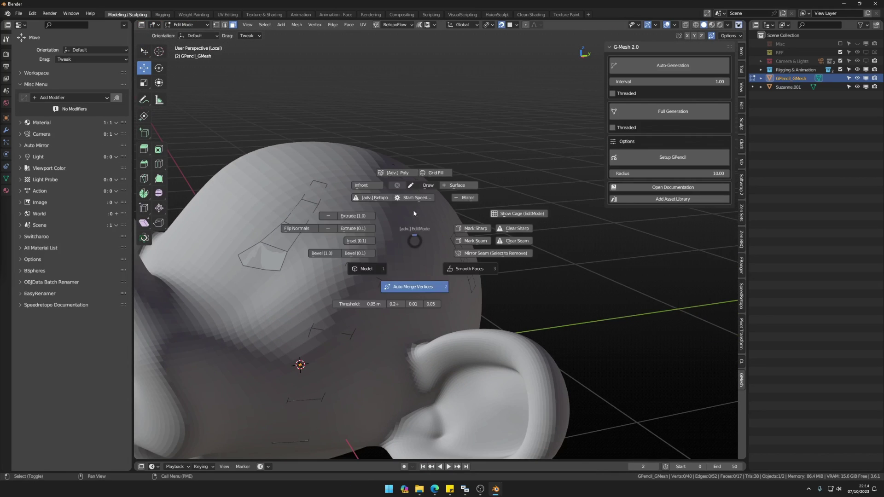
pyautogui.click(415, 199)
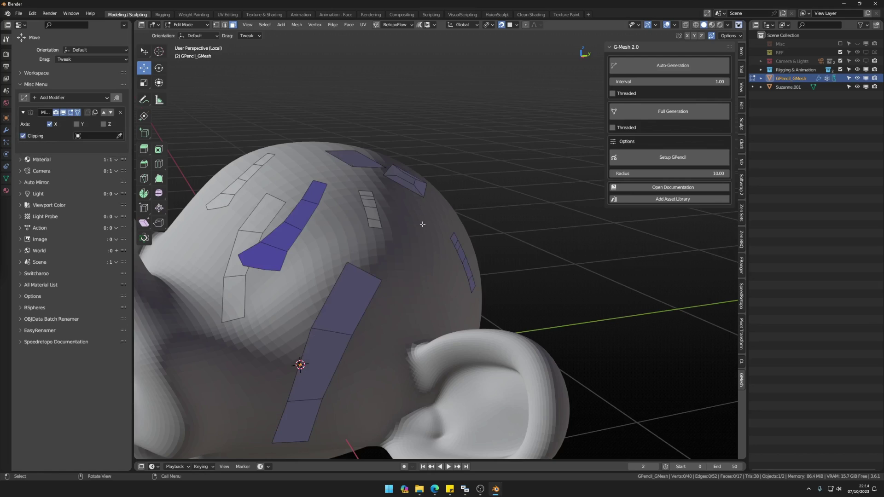
pyautogui.moveTo(423, 224); pyautogui.dragTo(416, 257, button='middle')
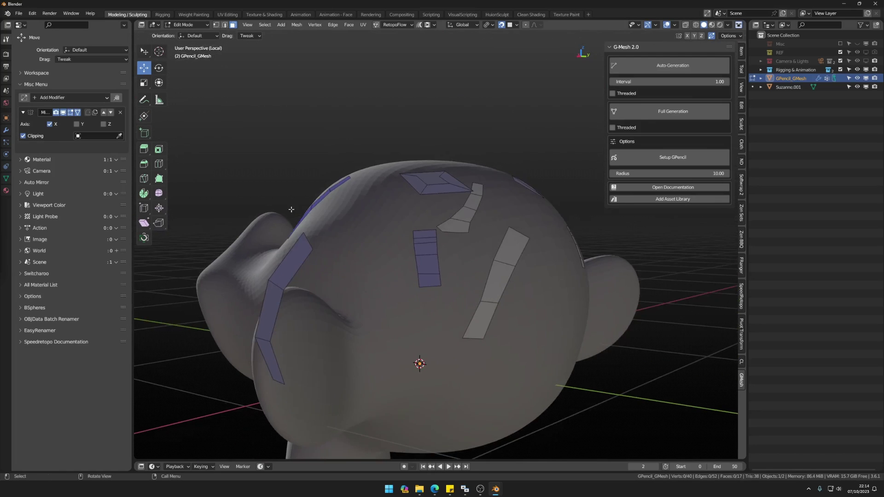
pyautogui.scroll(3, 358, 228)
pyautogui.scroll(3, 285, 266)
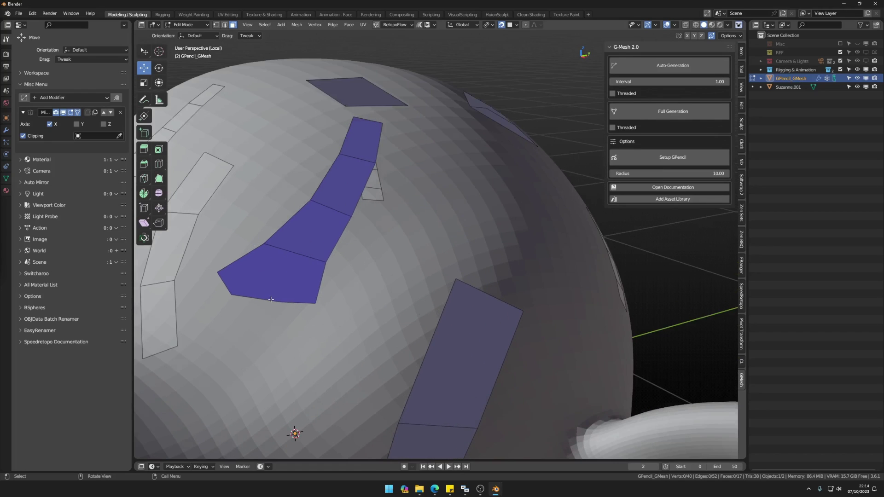
# Knife-cut the bottom purple strip face in vertex mode and join the two vertices with J.
pyautogui.press('1')
pyautogui.click(280, 302)
pyautogui.keyDown('shift'); pyautogui.rightClick(290, 277); pyautogui.keyUp('shift')
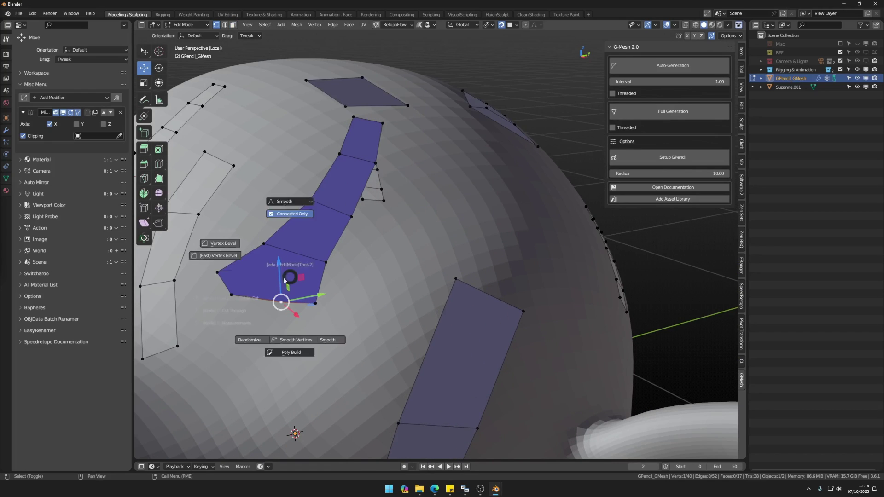
pyautogui.click(252, 298)
pyautogui.click(281, 302)
pyautogui.click(292, 252)
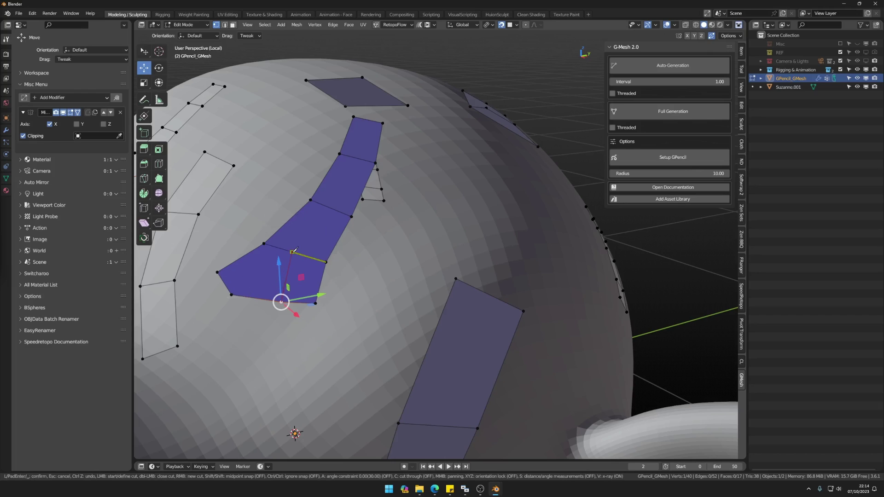
pyautogui.click(293, 252)
pyautogui.press('Return')
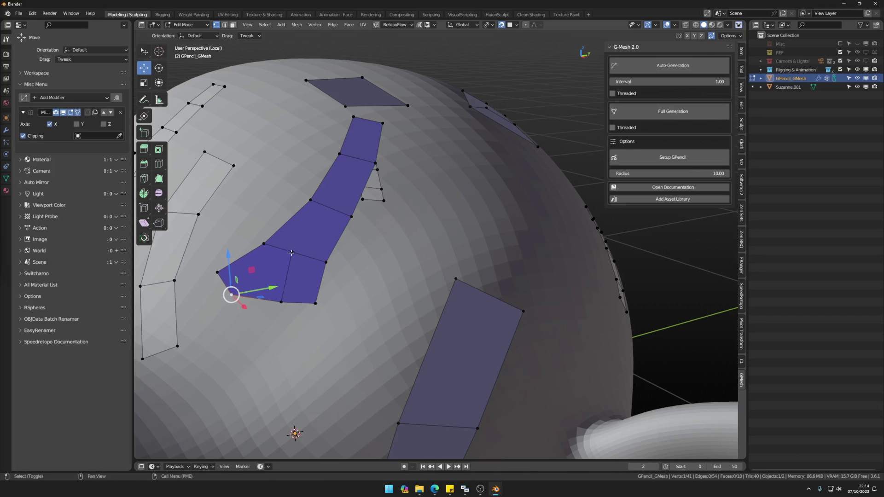
pyautogui.keyDown('shift'); pyautogui.click(291, 252); pyautogui.keyUp('shift')
pyautogui.press('j')
pyautogui.moveTo(348, 250); pyautogui.dragTo(330, 238, button='middle')
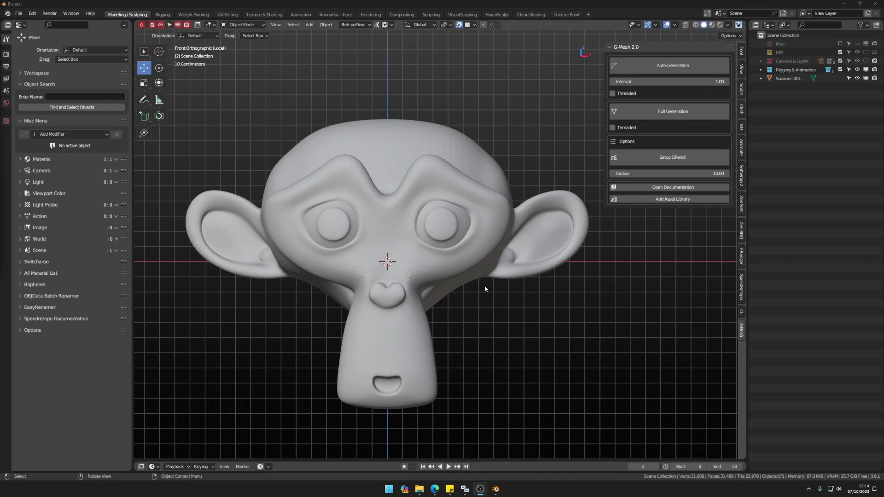
# Orbit between the front and right orthographic views of the Suzanne sculpt.
pyautogui.keyDown('alt'); pyautogui.moveTo(484, 286); pyautogui.dragTo(405, 294, button='middle'); pyautogui.keyUp('alt')
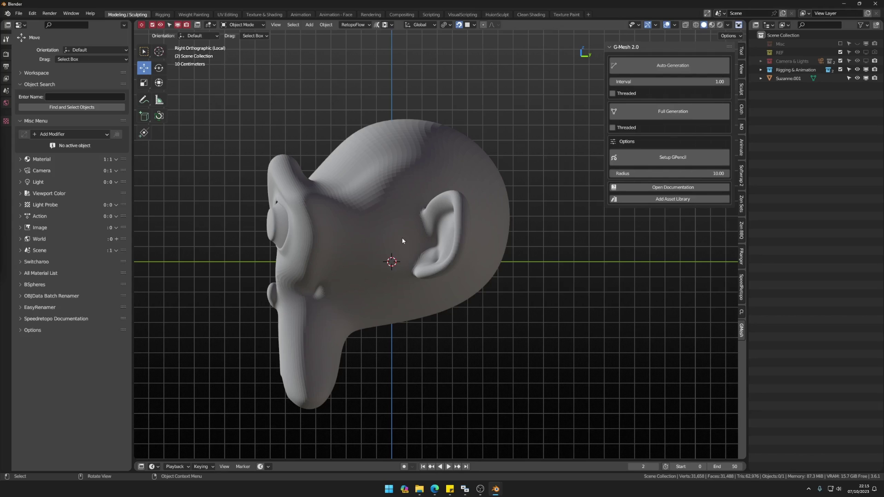
pyautogui.scroll(1, 404, 242)
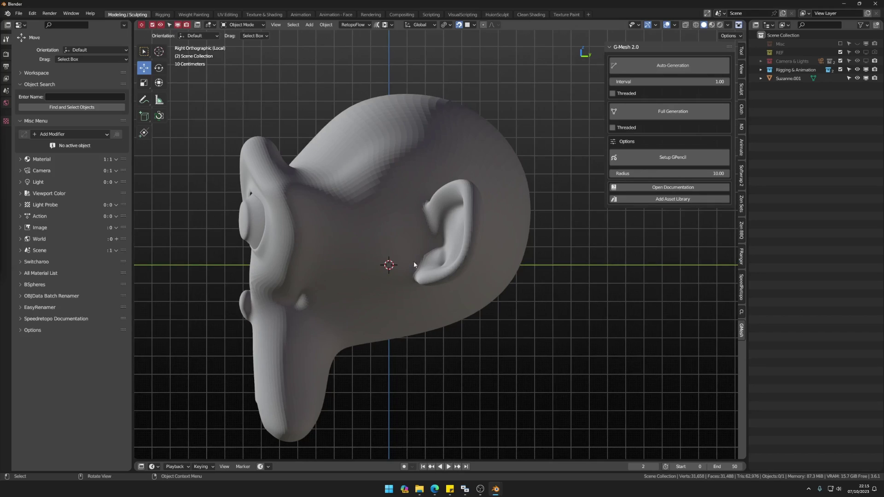
pyautogui.press('KP_1')
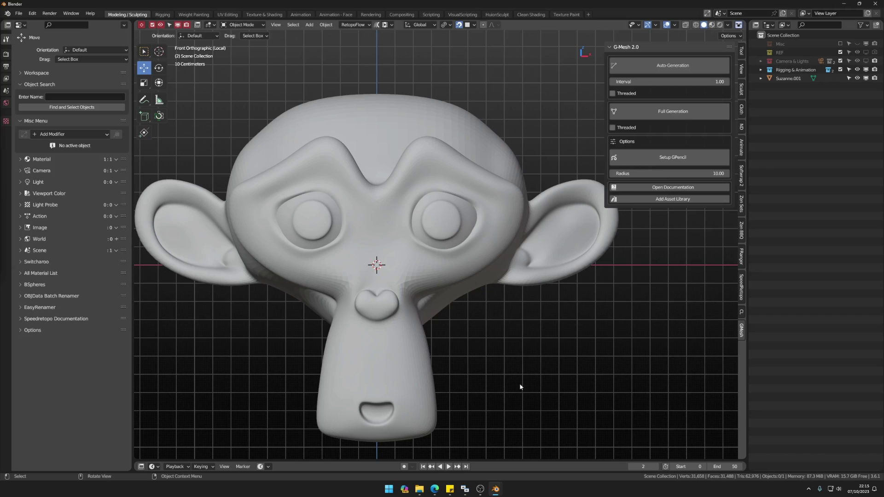
pyautogui.keyDown('alt'); pyautogui.moveTo(484, 302); pyautogui.dragTo(428, 299, button='middle'); pyautogui.keyUp('alt')
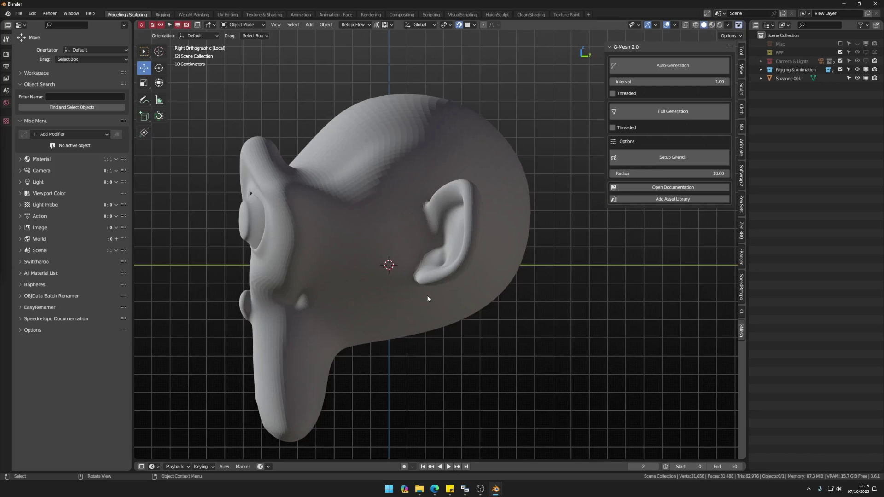
# Select Suzanne.001, create a new G-Mesh GPencil object, and centre the ear in view.
pyautogui.click(397, 225)
pyautogui.click(673, 157)
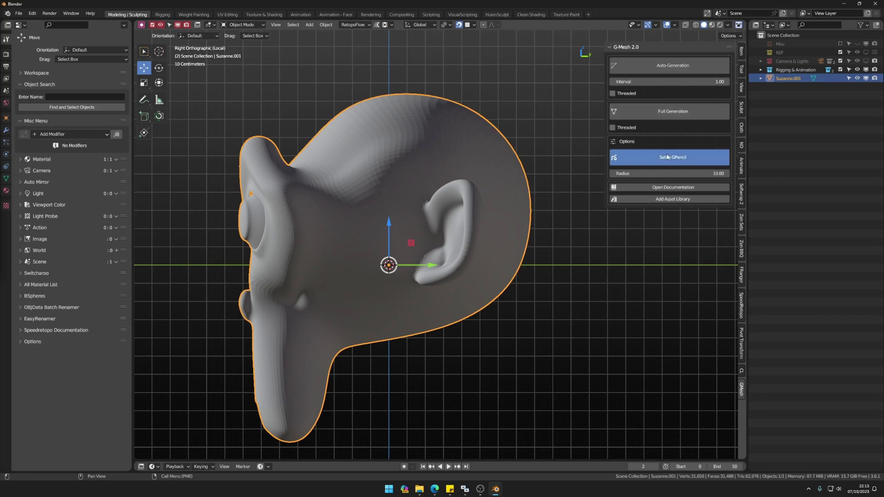
pyautogui.scroll(2, 449, 178)
pyautogui.keyDown('shift'); pyautogui.moveTo(448, 179); pyautogui.dragTo(373, 182, button='middle'); pyautogui.keyUp('shift')
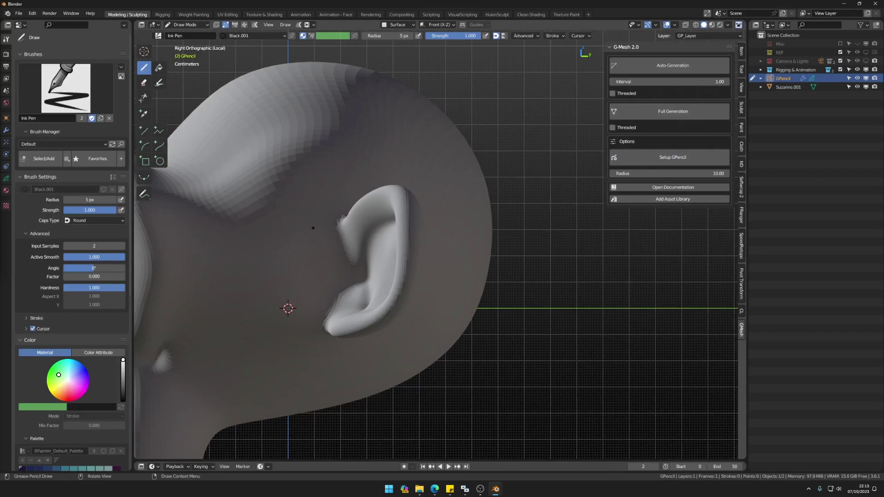
# Draw two arcs above the ear and two arcs below the lobe.
pyautogui.moveTo(302, 227)
pyautogui.mouseDown()
pyautogui.moveTo(314, 212)
pyautogui.moveTo(394, 174)
pyautogui.moveTo(436, 228)
pyautogui.mouseUp()
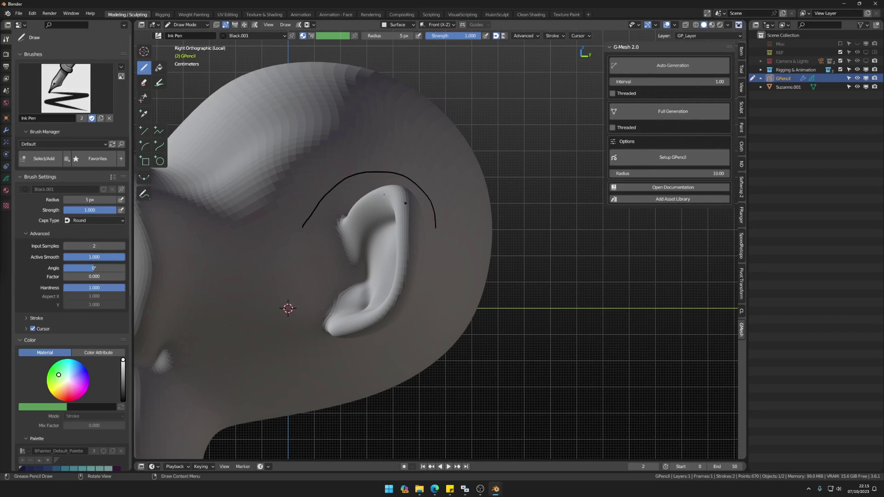
pyautogui.moveTo(280, 206)
pyautogui.mouseDown()
pyautogui.moveTo(300, 174)
pyautogui.moveTo(370, 147)
pyautogui.moveTo(438, 168)
pyautogui.moveTo(462, 219)
pyautogui.mouseUp()
pyautogui.click(334, 345)
pyautogui.moveTo(290, 320)
pyautogui.mouseDown()
pyautogui.moveTo(370, 356)
pyautogui.moveTo(413, 317)
pyautogui.mouseUp()
pyautogui.moveTo(272, 338)
pyautogui.mouseDown()
pyautogui.moveTo(314, 376)
pyautogui.moveTo(405, 353)
pyautogui.moveTo(419, 336)
pyautogui.mouseUp()
pyautogui.hotkey('ctrl', 'z')
pyautogui.hotkey('ctrl', 'z')
pyautogui.moveTo(267, 349)
pyautogui.mouseDown()
pyautogui.moveTo(279, 364)
pyautogui.moveTo(409, 357)
pyautogui.moveTo(418, 343)
pyautogui.mouseUp()
pyautogui.click(408, 341)
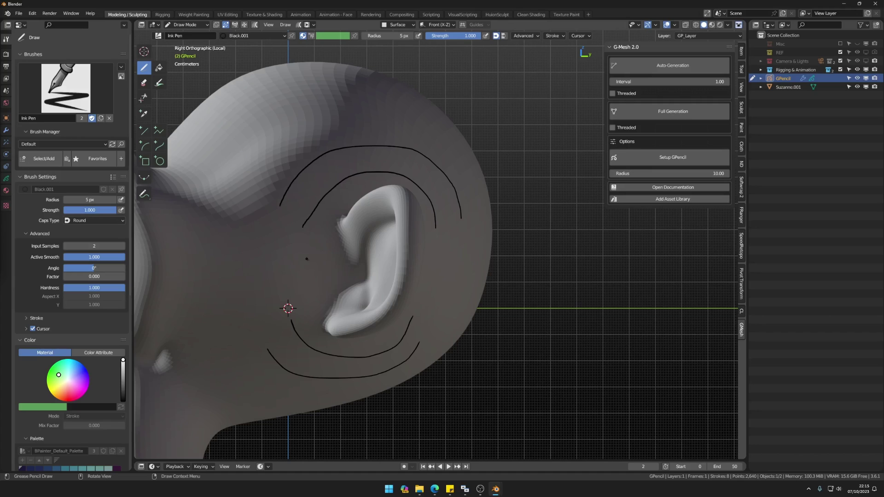
# Draw a grid of two vertical and two horizontal lines on each side of the ear.
pyautogui.moveTo(300, 242); pyautogui.dragTo(295, 289)
pyautogui.moveTo(273, 240); pyautogui.dragTo(270, 278)
pyautogui.moveTo(433, 247); pyautogui.dragTo(424, 292)
pyautogui.moveTo(462, 249); pyautogui.dragTo(445, 301)
pyautogui.hotkey('ctrl', 'z')
pyautogui.moveTo(461, 247); pyautogui.dragTo(451, 300)
pyautogui.moveTo(426, 256); pyautogui.dragTo(469, 254)
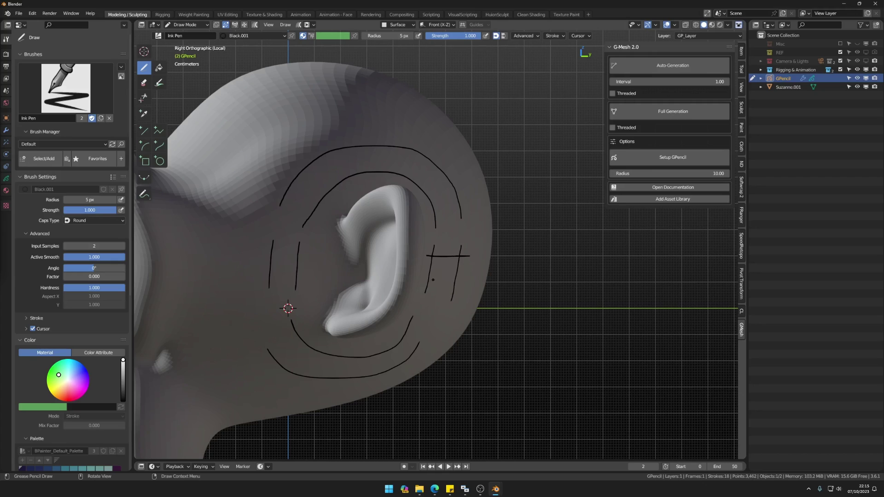
pyautogui.moveTo(422, 281); pyautogui.dragTo(460, 282)
pyautogui.moveTo(259, 256); pyautogui.dragTo(309, 256)
pyautogui.moveTo(258, 277); pyautogui.dragTo(313, 278)
# Add diagonal ticks crossing the upper and lower arcs.
pyautogui.moveTo(323, 146); pyautogui.dragTo(351, 190)
pyautogui.moveTo(410, 187); pyautogui.dragTo(441, 155)
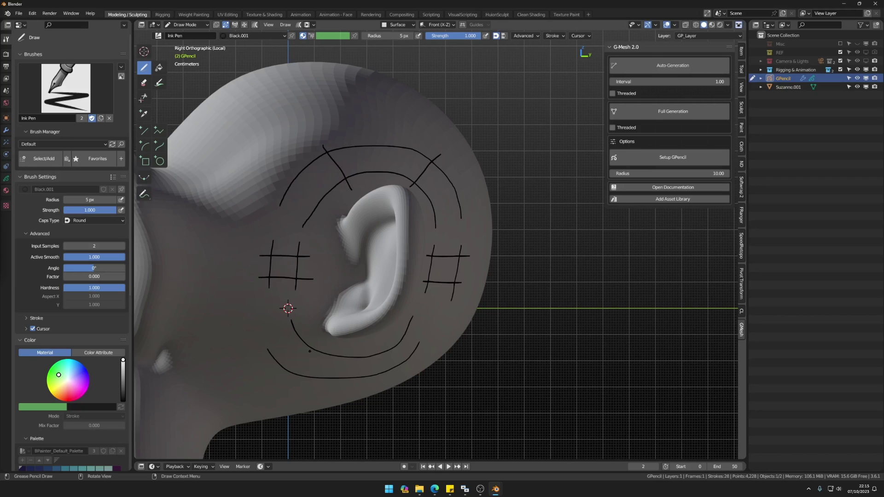
pyautogui.moveTo(316, 344); pyautogui.dragTo(287, 387)
pyautogui.moveTo(371, 344); pyautogui.dragTo(386, 384)
pyautogui.keyDown('alt'); pyautogui.moveTo(221, 252); pyautogui.dragTo(384, 167, button='middle'); pyautogui.keyUp('alt')
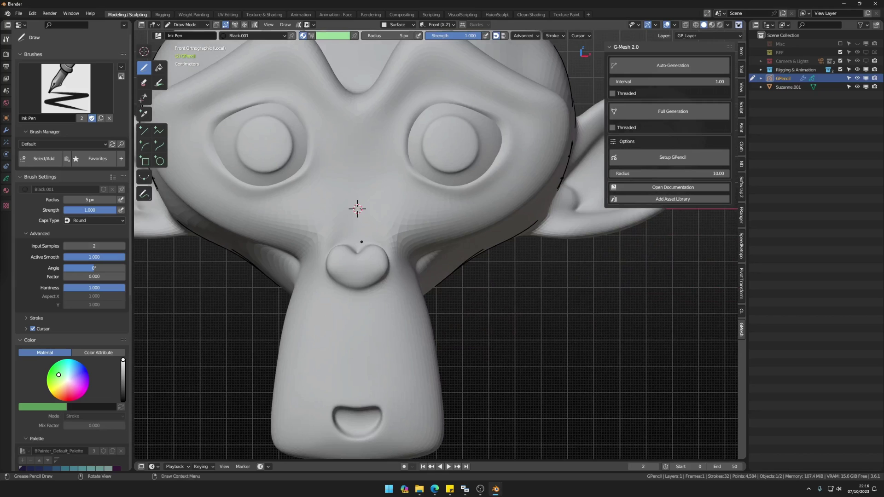
# Outline the nose with a mirrored curve and add diagonal and vertical ticks around it.
pyautogui.scroll(2, 362, 242)
pyautogui.moveTo(363, 243)
pyautogui.mouseDown()
pyautogui.moveTo(398, 251)
pyautogui.moveTo(404, 278)
pyautogui.moveTo(381, 311)
pyautogui.moveTo(351, 318)
pyautogui.mouseUp()
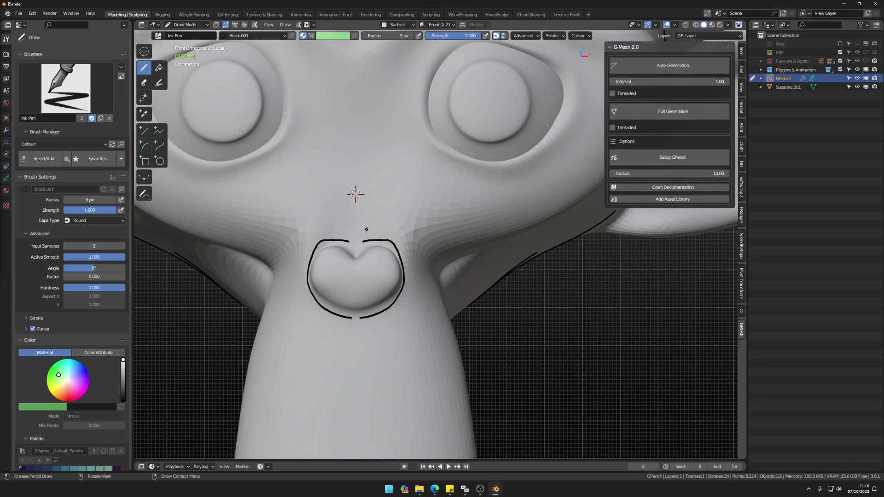
pyautogui.moveTo(360, 220)
pyautogui.mouseDown()
pyautogui.moveTo(425, 245)
pyautogui.moveTo(420, 304)
pyautogui.moveTo(357, 332)
pyautogui.moveTo(378, 336)
pyautogui.mouseUp()
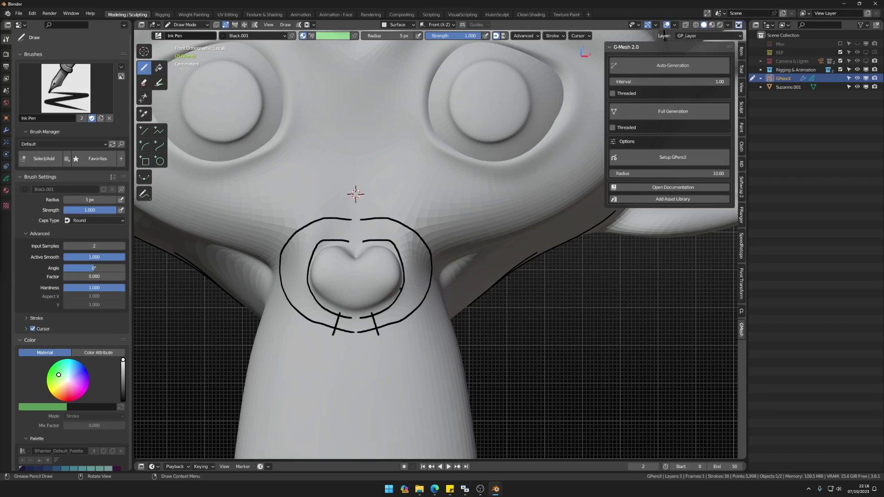
pyautogui.moveTo(400, 289); pyautogui.dragTo(428, 314)
pyautogui.moveTo(394, 248); pyautogui.dragTo(431, 220)
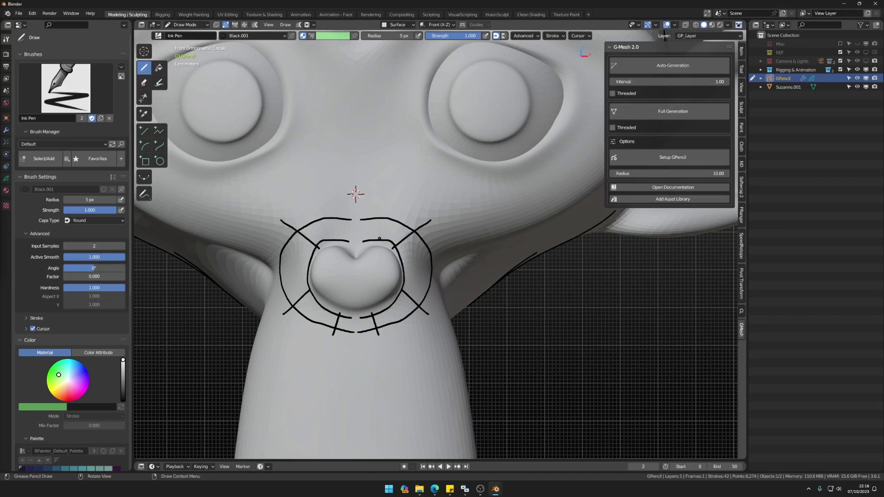
pyautogui.moveTo(376, 244); pyautogui.dragTo(377, 212)
# Draw mirrored inner and outer loops around the mouth with ticks crossing them.
pyautogui.scroll(-2, 390, 286)
pyautogui.keyDown('shift'); pyautogui.moveTo(385, 352); pyautogui.dragTo(383, 222, button='middle'); pyautogui.keyUp('shift')
pyautogui.scroll(2, 382, 295)
pyautogui.moveTo(366, 275)
pyautogui.mouseDown()
pyautogui.moveTo(411, 281)
pyautogui.moveTo(399, 328)
pyautogui.moveTo(363, 341)
pyautogui.mouseUp()
pyautogui.hotkey('ctrl', 'z')
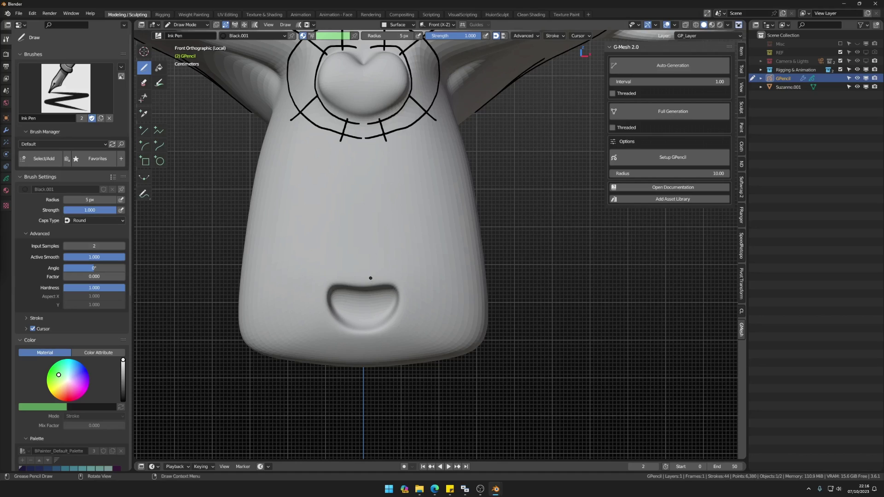
pyautogui.moveTo(368, 276)
pyautogui.mouseDown()
pyautogui.moveTo(399, 276)
pyautogui.moveTo(401, 318)
pyautogui.moveTo(364, 339)
pyautogui.mouseUp()
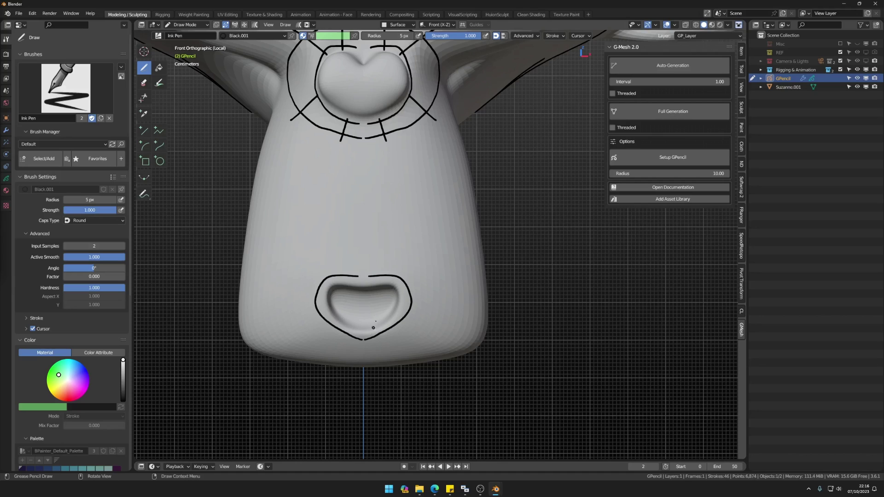
pyautogui.hotkey('ctrl', 'z')
pyautogui.moveTo(367, 277)
pyautogui.mouseDown()
pyautogui.moveTo(396, 280)
pyautogui.moveTo(382, 335)
pyautogui.moveTo(369, 339)
pyautogui.mouseUp()
pyautogui.moveTo(367, 261)
pyautogui.mouseDown()
pyautogui.moveTo(392, 262)
pyautogui.moveTo(417, 310)
pyautogui.moveTo(368, 350)
pyautogui.moveTo(382, 355)
pyautogui.mouseUp()
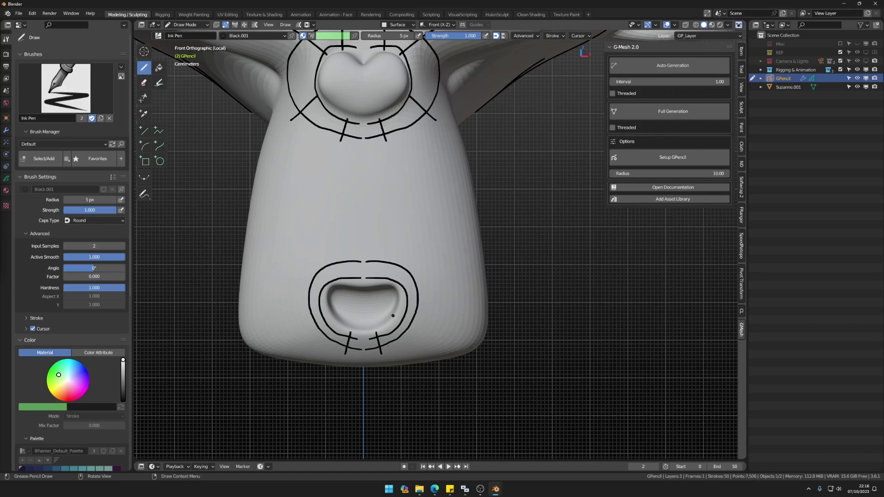
pyautogui.moveTo(397, 314); pyautogui.dragTo(416, 327)
pyautogui.moveTo(404, 295)
pyautogui.mouseDown()
pyautogui.moveTo(424, 279)
pyautogui.moveTo(385, 262)
pyautogui.moveTo(388, 253)
pyautogui.mouseUp()
# Draw a small grid of vertical and horizontal strokes, then run G-Mesh Full Generation.
pyautogui.scroll(-3, 395, 246)
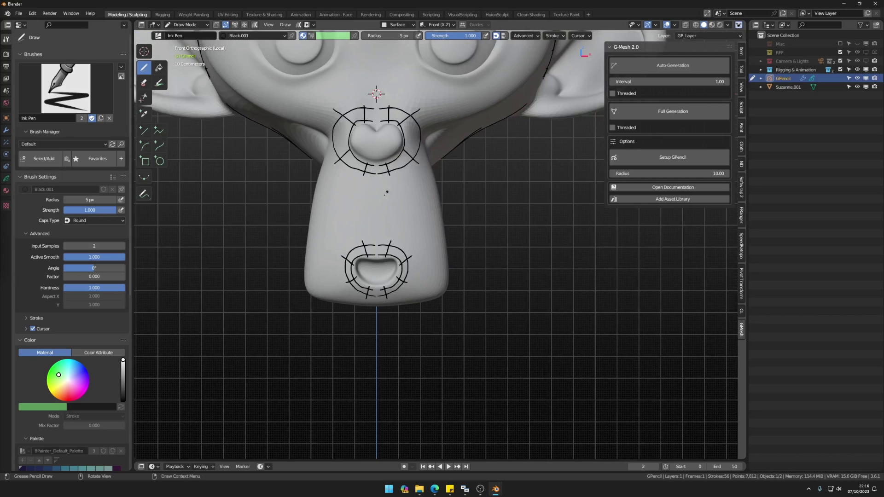
pyautogui.moveTo(390, 183); pyautogui.dragTo(392, 241)
pyautogui.hotkey('ctrl', 'z')
pyautogui.moveTo(392, 180); pyautogui.dragTo(393, 233)
pyautogui.moveTo(419, 175); pyautogui.dragTo(417, 235)
pyautogui.moveTo(392, 193); pyautogui.dragTo(426, 190)
pyautogui.hotkey('ctrl', 'z')
pyautogui.moveTo(387, 217); pyautogui.dragTo(428, 222)
pyautogui.scroll(-2, 404, 173)
pyautogui.keyDown('shift'); pyautogui.moveTo(402, 95); pyautogui.dragTo(393, 191, button='middle'); pyautogui.keyUp('shift')
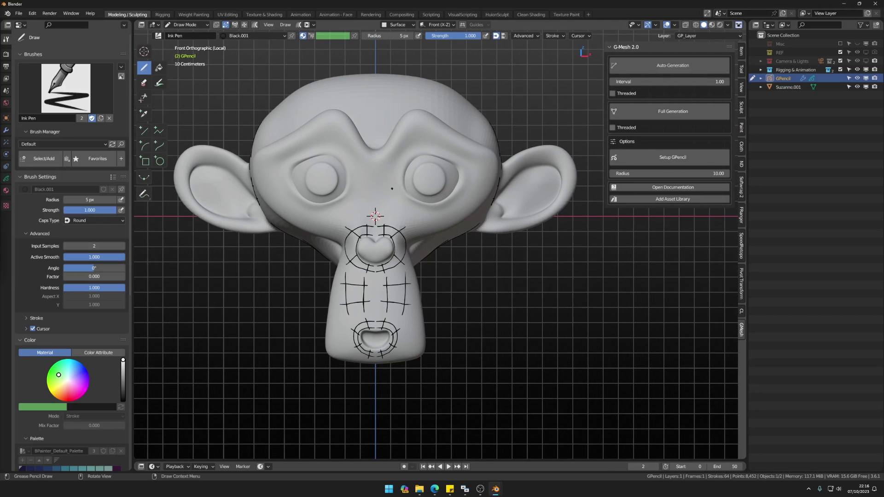
pyautogui.click(651, 112)
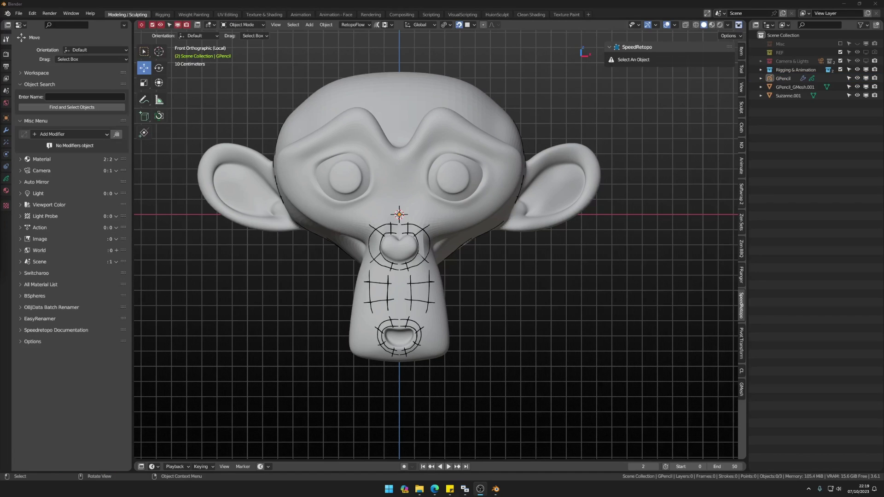
# Hide the original GPencil sketch with H and make GPencil_GMesh.001 the active object.
pyautogui.moveTo(522, 301); pyautogui.dragTo(489, 314, button='middle')
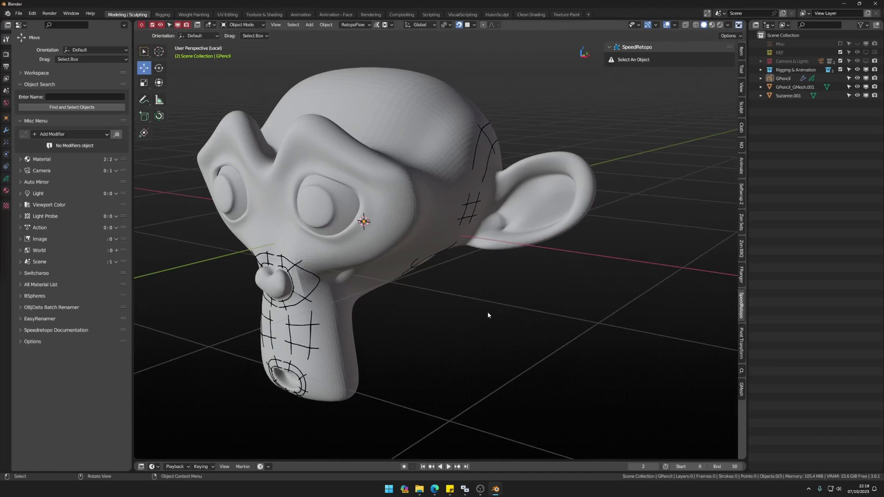
pyautogui.click(309, 301)
pyautogui.click(306, 299)
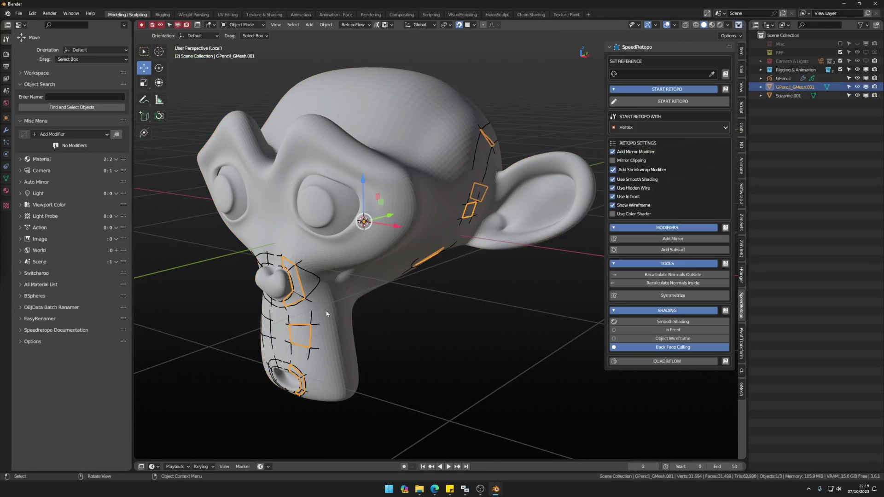
pyautogui.click(318, 288)
pyautogui.click(318, 288)
pyautogui.hotkey('alt', 'a')
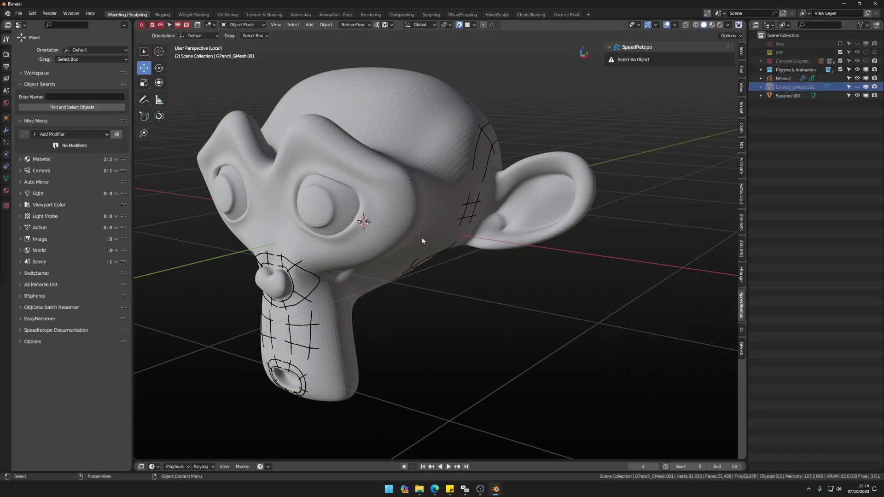
pyautogui.hotkey('ctrl', 'z')
pyautogui.click(786, 79)
pyautogui.press('h')
pyautogui.moveTo(455, 231); pyautogui.dragTo(425, 226, button='middle')
pyautogui.click(790, 88)
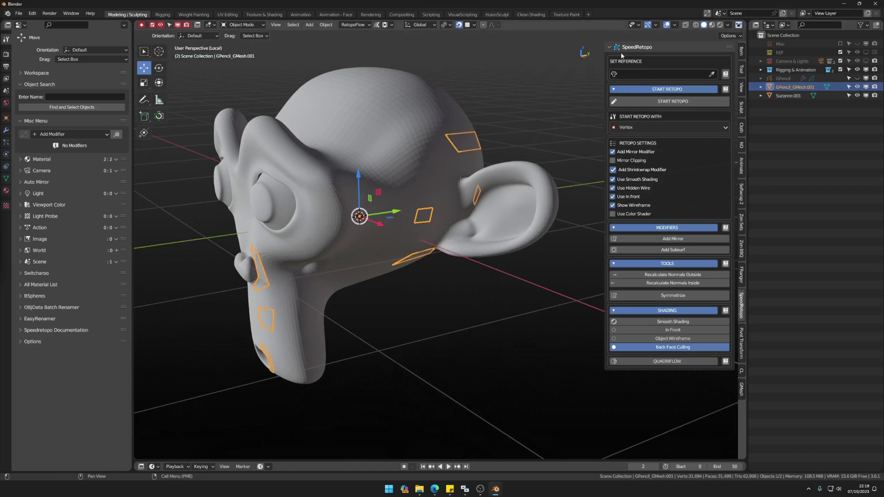
# Enter Edit Mode on GPencil_GMesh.001 and start SpeedRetopo with mirroring, viewed from the front.
pyautogui.press('Tab')
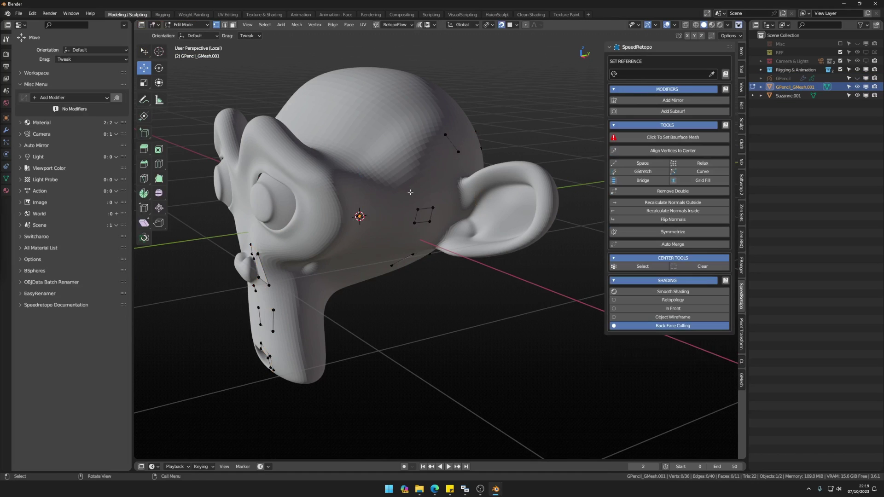
pyautogui.rightClick(418, 183)
pyautogui.click(420, 142)
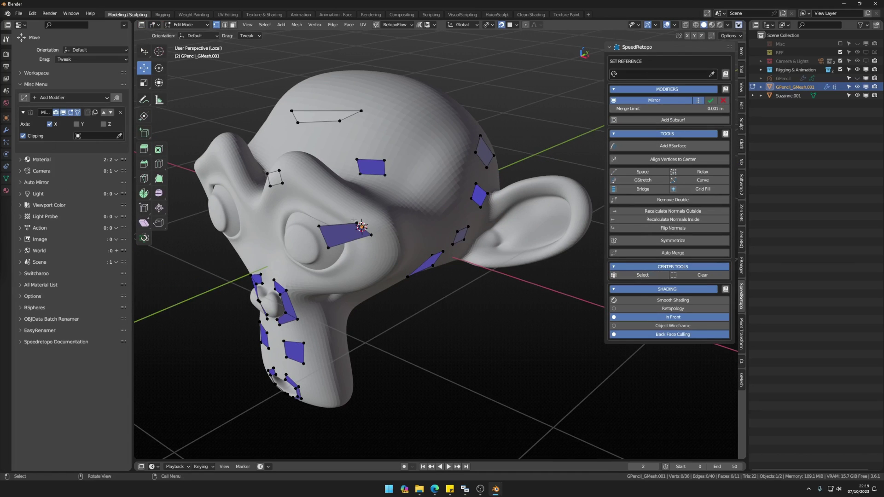
pyautogui.moveTo(329, 338); pyautogui.dragTo(392, 322, button='middle')
pyautogui.scroll(2, 392, 322)
pyautogui.press('KP_1')
pyautogui.scroll(3, 392, 322)
# Extrude the nose loop's lower and top edges to the centre mirror line.
pyautogui.press('2')
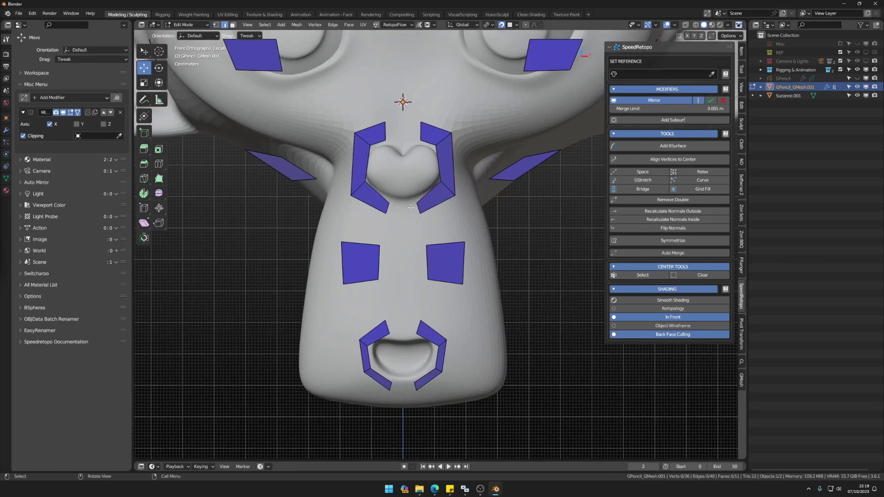
pyautogui.click(418, 208)
pyautogui.press('e')
pyautogui.click(393, 208)
pyautogui.click(418, 130)
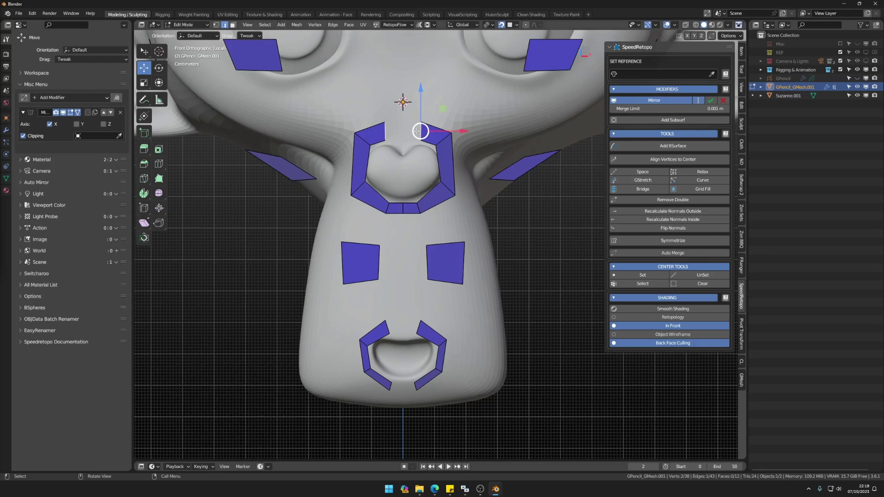
pyautogui.press('e')
pyautogui.click(418, 187)
pyautogui.moveTo(418, 187); pyautogui.dragTo(335, 194, button='middle')
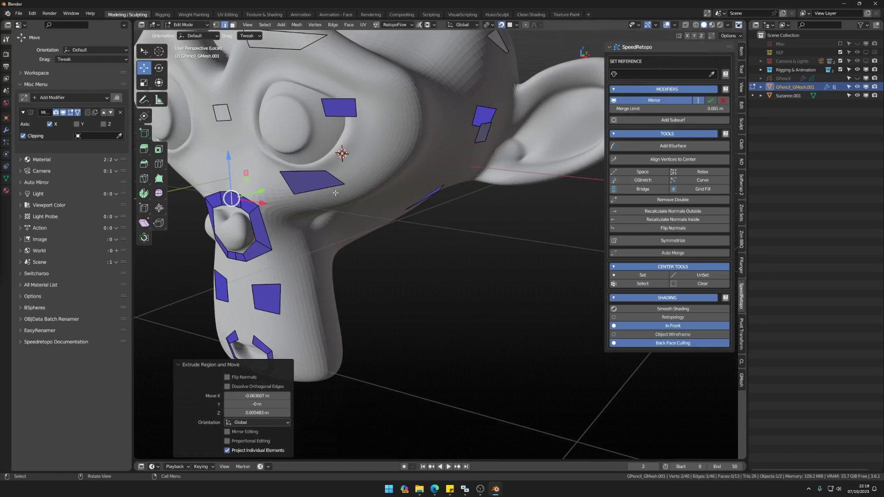
# Fill a face between the chin patch and nose loop, and extrude to close the mouth ring's top.
pyautogui.click(266, 285)
pyautogui.keyDown('shift'); pyautogui.click(260, 257); pyautogui.keyUp('shift')
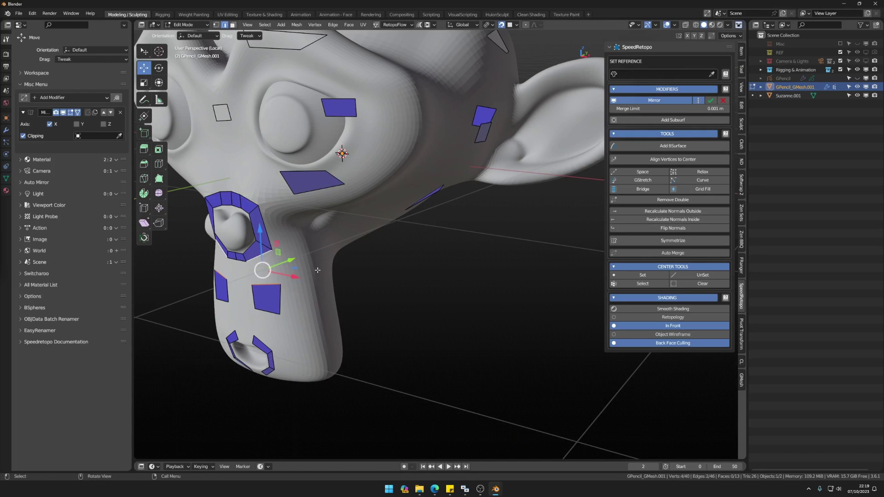
pyautogui.press('f')
pyautogui.click(317, 270)
pyautogui.press('KP_1')
pyautogui.scroll(3, 400, 281)
pyautogui.click(409, 271)
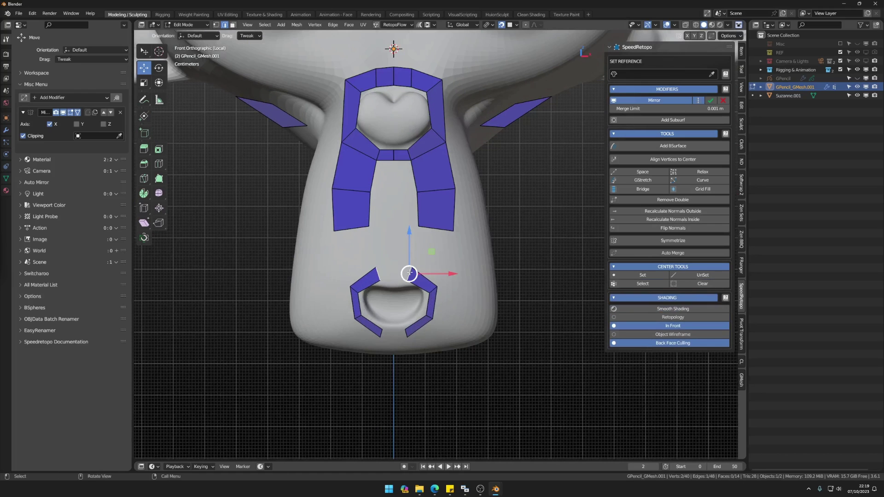
pyautogui.press('e')
pyautogui.click(410, 227)
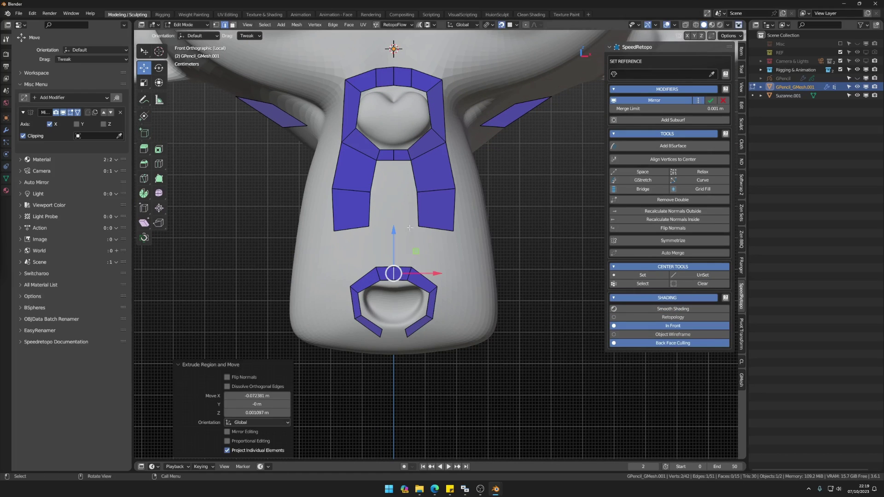
# Fill two new quads below the nose from the corner vertex.
pyautogui.click(405, 160)
pyautogui.press('1')
pyautogui.click(411, 161)
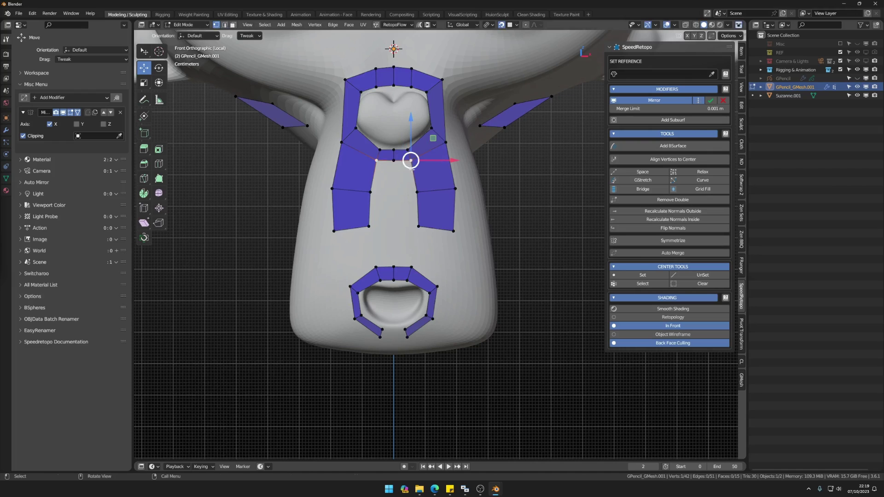
pyautogui.press('f')
pyautogui.click(405, 186)
pyautogui.press('f')
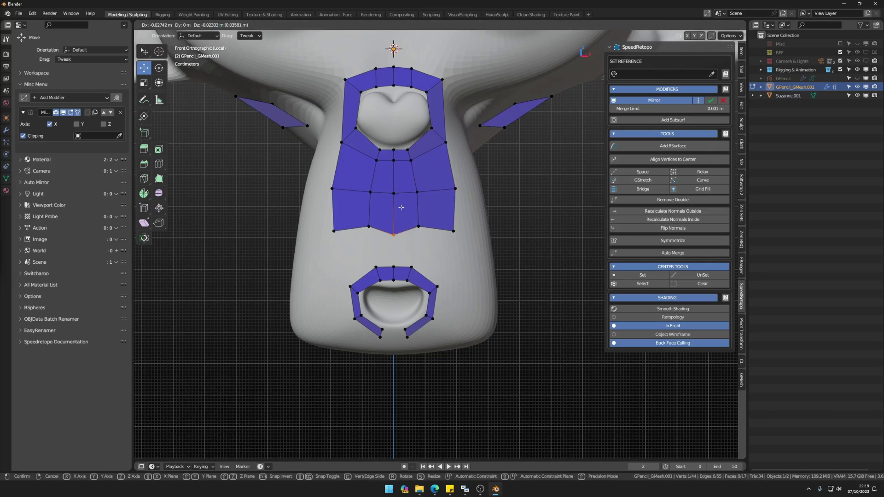
pyautogui.click(400, 207)
# Fill the centre face between the two centre edges, then return to Object Mode.
pyautogui.press('2')
pyautogui.click(406, 225)
pyautogui.keyDown('shift'); pyautogui.click(403, 266); pyautogui.keyUp('shift')
pyautogui.press('f')
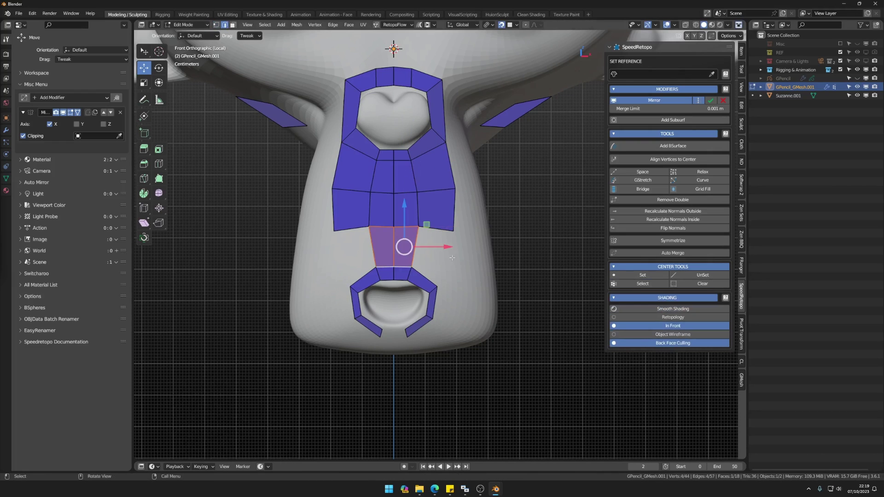
pyautogui.click(516, 221)
pyautogui.moveTo(475, 227); pyautogui.dragTo(376, 184, button='middle')
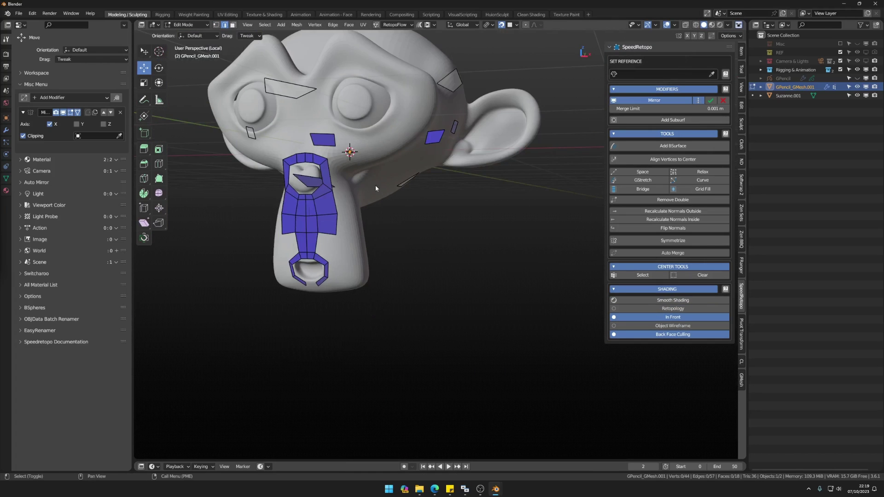
pyautogui.keyDown('shift'); pyautogui.rightClick(376, 184); pyautogui.keyUp('shift')
pyautogui.click(342, 214)
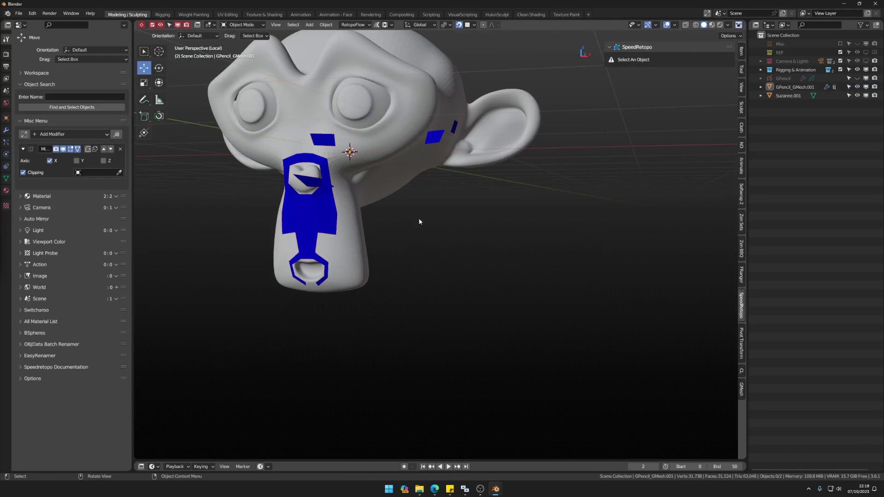
# Select Suzanne.001, frame the face from the front, and create a new grease-pencil sketch from the G-Mesh 2.0 tools.
pyautogui.click(399, 156)
pyautogui.click(741, 388)
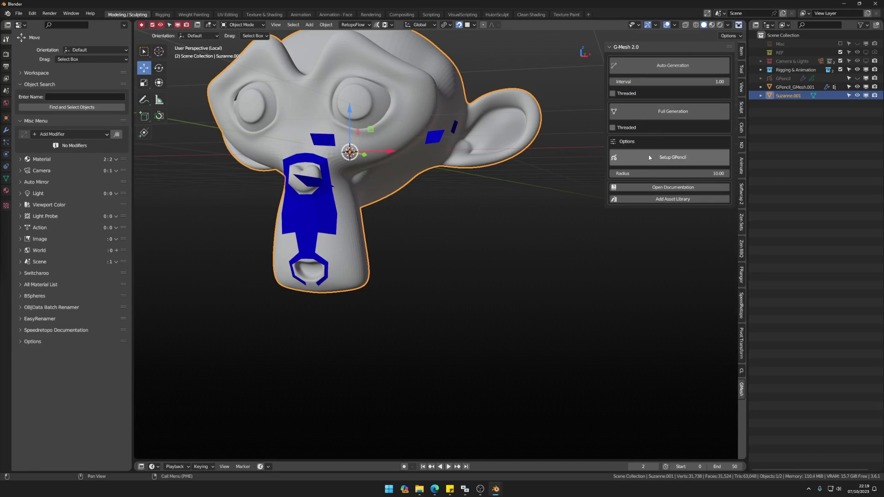
pyautogui.keyDown('alt'); pyautogui.moveTo(441, 168); pyautogui.dragTo(449, 194, button='middle'); pyautogui.keyUp('alt')
pyautogui.scroll(1, 426, 185)
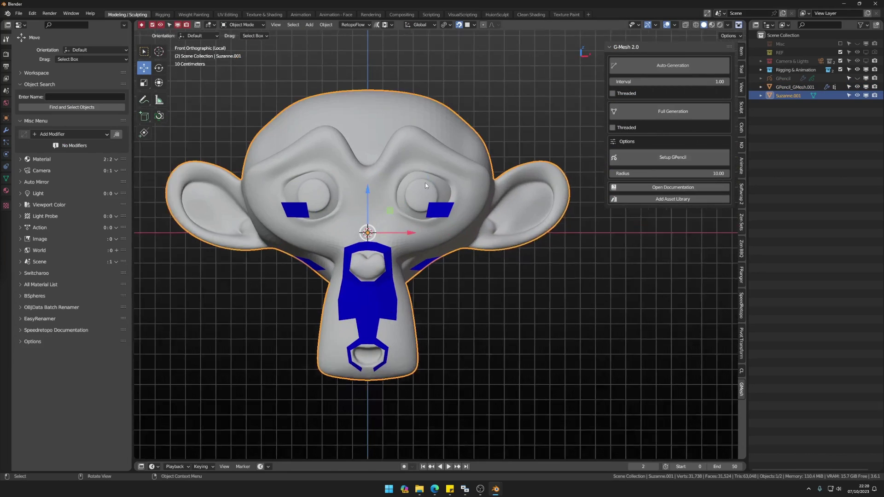
pyautogui.scroll(3, 425, 182)
pyautogui.moveTo(400, 210); pyautogui.dragTo(415, 192, button='middle')
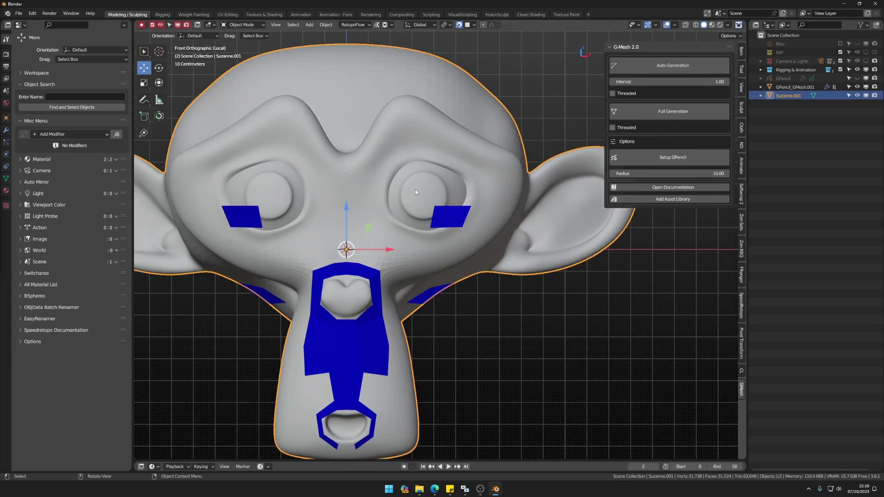
pyautogui.click(656, 157)
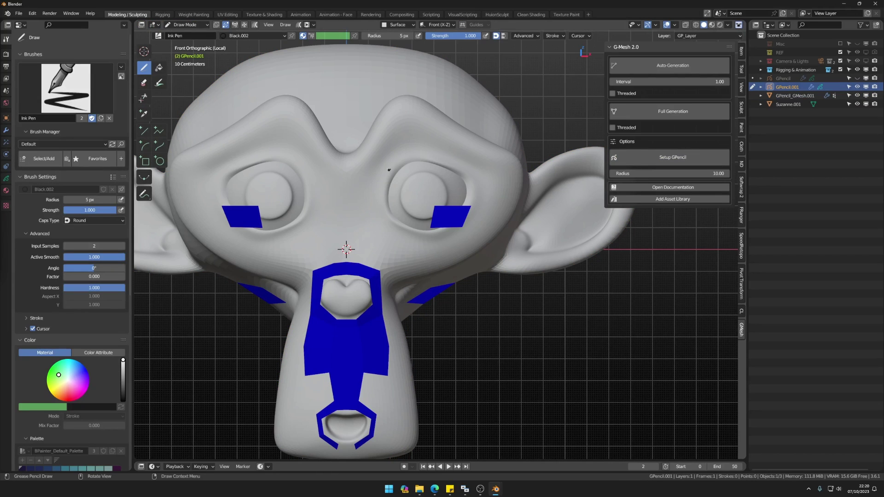
# Draw mirrored brow arcs and under-eye curves with short crossing ticks around the right eye.
pyautogui.moveTo(386, 177)
pyautogui.mouseDown()
pyautogui.moveTo(415, 153)
pyautogui.moveTo(468, 170)
pyautogui.mouseUp()
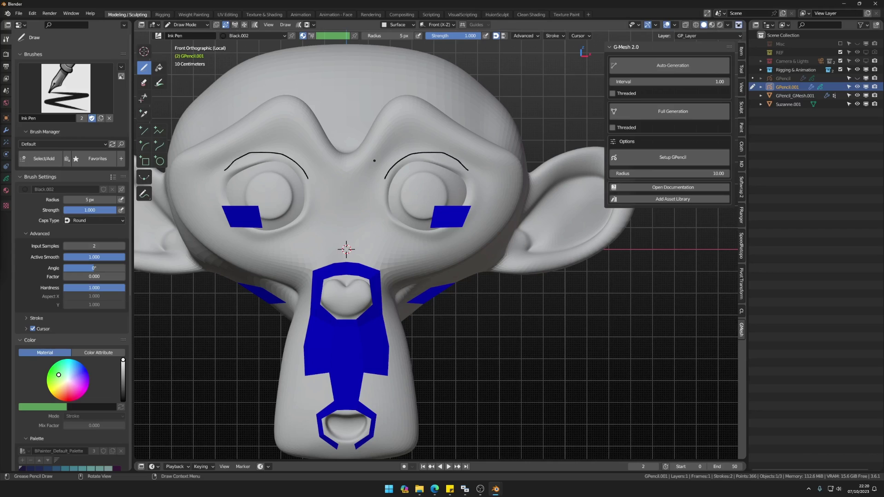
pyautogui.moveTo(375, 163)
pyautogui.mouseDown()
pyautogui.moveTo(413, 135)
pyautogui.moveTo(469, 155)
pyautogui.mouseUp()
pyautogui.moveTo(409, 134)
pyautogui.mouseDown()
pyautogui.moveTo(419, 155)
pyautogui.moveTo(430, 157)
pyautogui.mouseUp()
pyautogui.moveTo(376, 153); pyautogui.dragTo(390, 167)
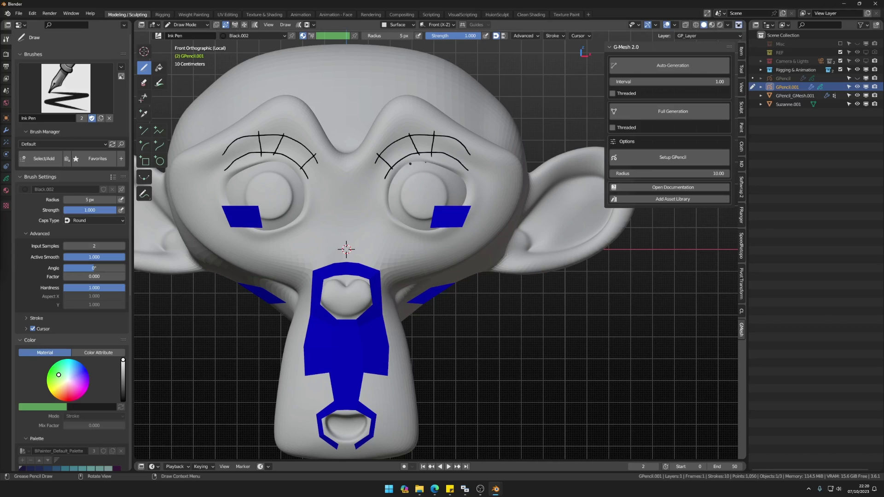
pyautogui.moveTo(455, 164); pyautogui.dragTo(472, 147)
pyautogui.moveTo(388, 220)
pyautogui.mouseDown()
pyautogui.moveTo(448, 236)
pyautogui.moveTo(461, 226)
pyautogui.mouseUp()
pyautogui.moveTo(384, 243)
pyautogui.mouseDown()
pyautogui.moveTo(454, 256)
pyautogui.moveTo(462, 241)
pyautogui.moveTo(441, 263)
pyautogui.mouseUp()
pyautogui.moveTo(415, 234); pyautogui.dragTo(397, 261)
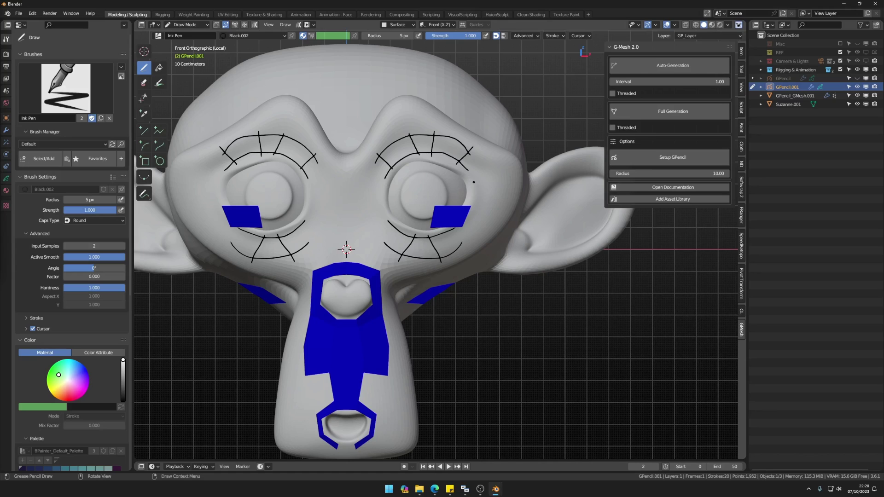
# Add guide strokes beside and between the eyes, undoing one badly joined stroke.
pyautogui.moveTo(474, 181)
pyautogui.mouseDown()
pyautogui.moveTo(476, 219)
pyautogui.moveTo(496, 209)
pyautogui.moveTo(491, 221)
pyautogui.moveTo(489, 189)
pyautogui.moveTo(504, 185)
pyautogui.moveTo(498, 211)
pyautogui.mouseUp()
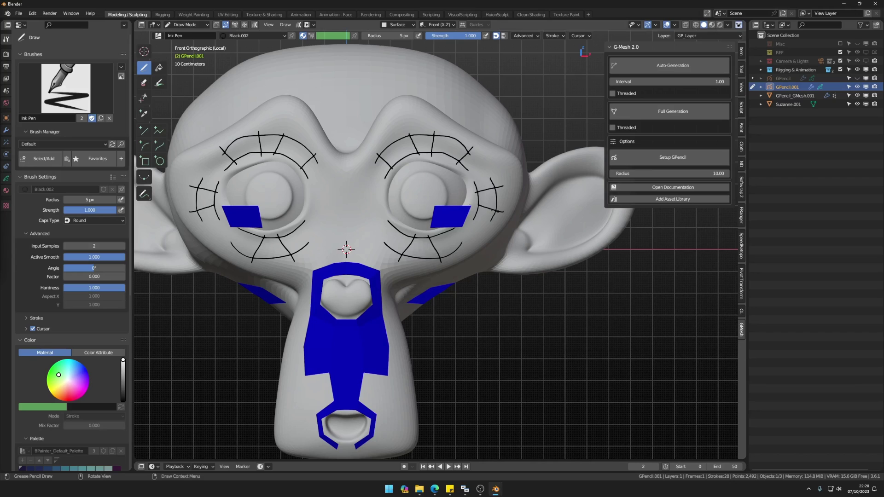
pyautogui.moveTo(380, 184); pyautogui.dragTo(384, 214)
pyautogui.hotkey('ctrl', 'z')
pyautogui.moveTo(371, 185)
pyautogui.mouseDown()
pyautogui.moveTo(368, 215)
pyautogui.moveTo(383, 195)
pyautogui.moveTo(362, 210)
pyautogui.mouseUp()
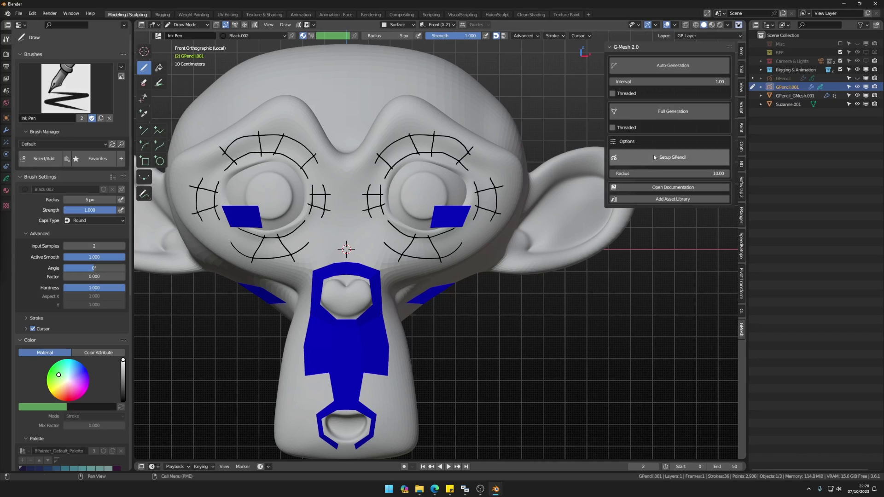
# Run Full Generation on the eye strokes, switch to Object Mode and hide GPencil.001.
pyautogui.click(673, 115)
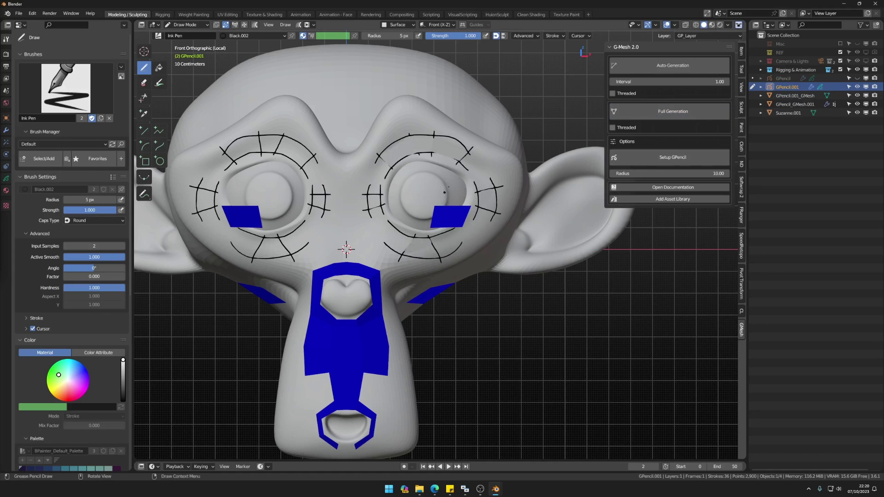
pyautogui.hotkey('ctrl', 'Tab')
pyautogui.click(402, 200)
pyautogui.press('h')
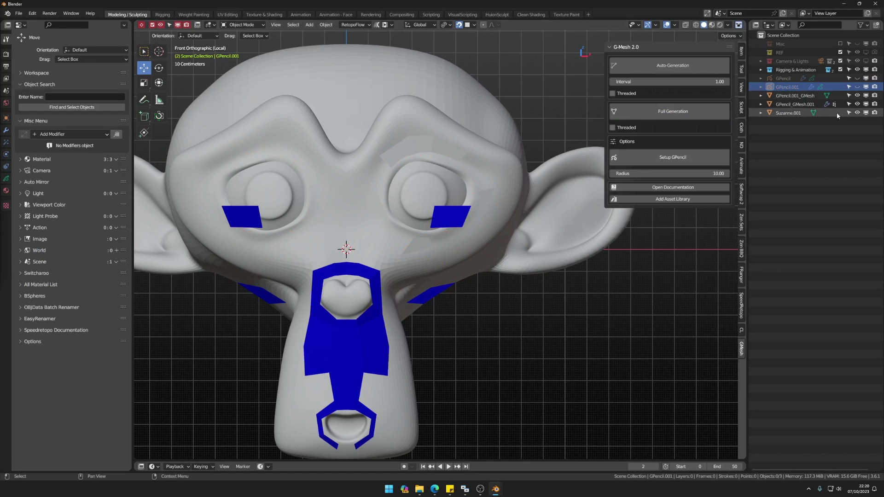
# Join the new eye-area mesh into GPencil_GMesh.001.
pyautogui.click(795, 95)
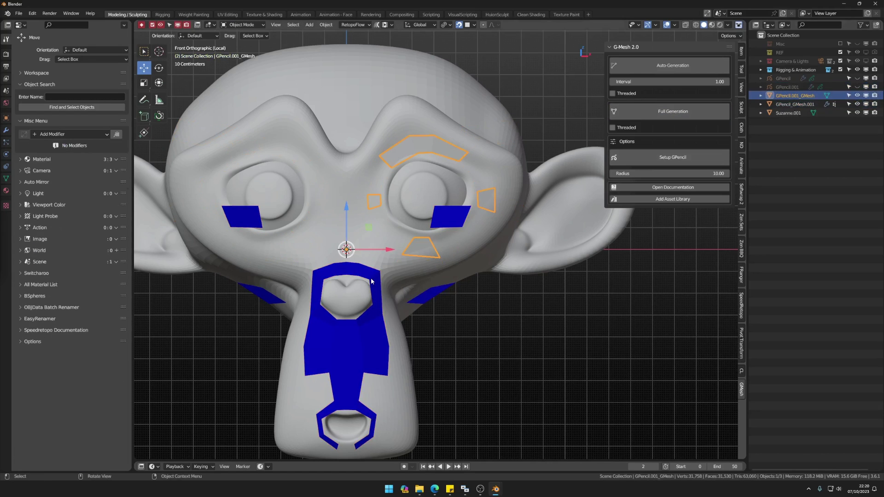
pyautogui.keyDown('shift'); pyautogui.click(383, 300); pyautogui.keyUp('shift')
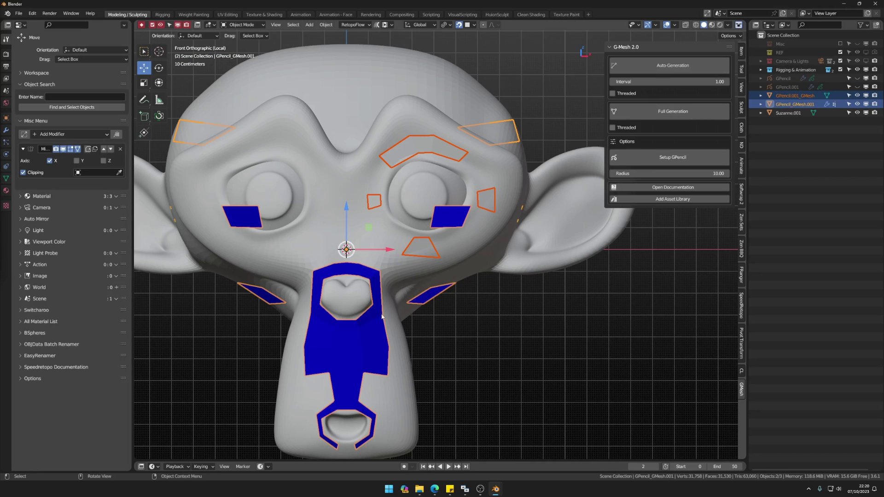
pyautogui.keyDown('shift'); pyautogui.rightClick(403, 293); pyautogui.keyUp('shift')
pyautogui.click(455, 270)
pyautogui.moveTo(461, 272); pyautogui.dragTo(409, 236, button='middle')
# In front view Edit Mode, fill faces between the brow strip and small quad to close the lower eye ring.
pyautogui.press('Tab')
pyautogui.press('KP_1')
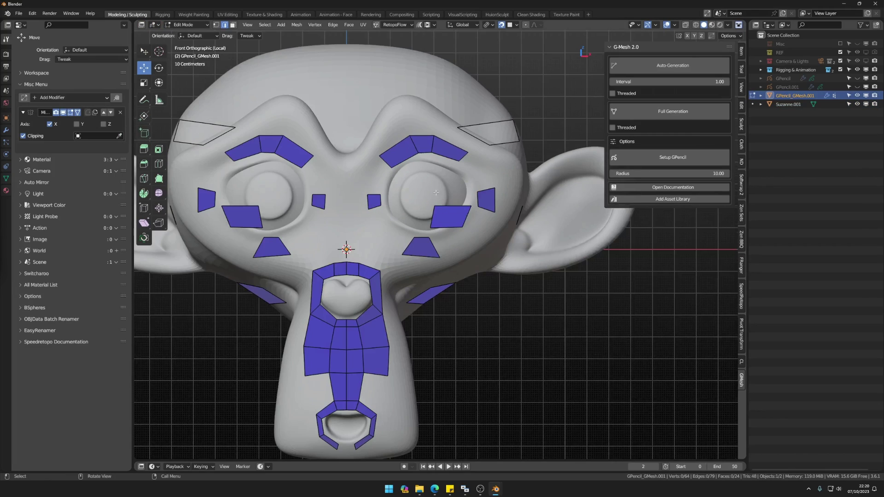
pyautogui.click(387, 164)
pyautogui.keyDown('shift'); pyautogui.click(375, 194); pyautogui.keyUp('shift')
pyautogui.press('f')
pyautogui.click(377, 205)
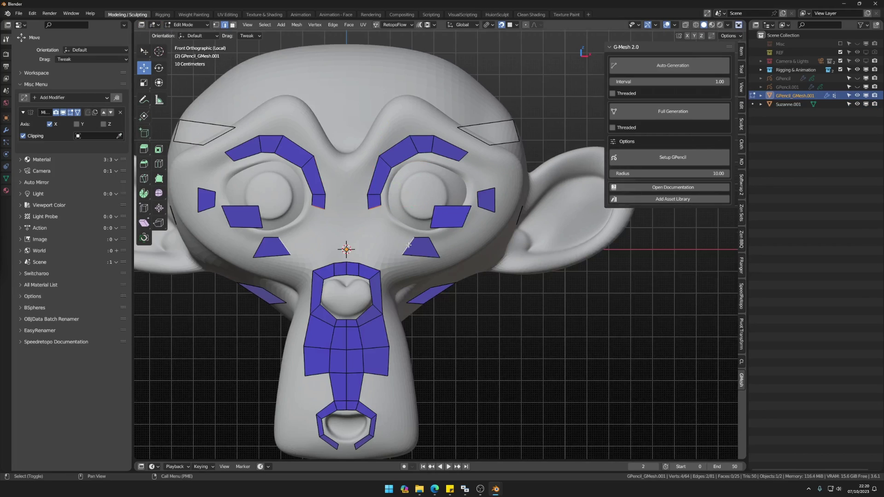
pyautogui.press('f')
# Fill the remaining eye-ring gaps, bridging the top arc to the temple piece.
pyautogui.click(433, 247)
pyautogui.keyDown('shift'); pyautogui.click(484, 209); pyautogui.keyUp('shift')
pyautogui.press('f')
pyautogui.click(488, 190)
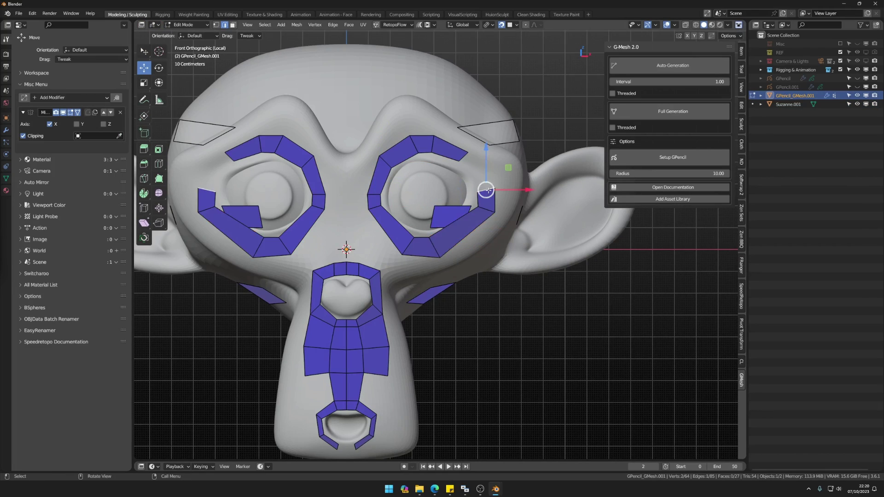
pyautogui.keyDown('shift'); pyautogui.click(464, 157); pyautogui.keyUp('shift')
pyautogui.press('f')
# Move the lower and upper outer eye-ring edges to even out the ring's shape.
pyautogui.click(484, 219)
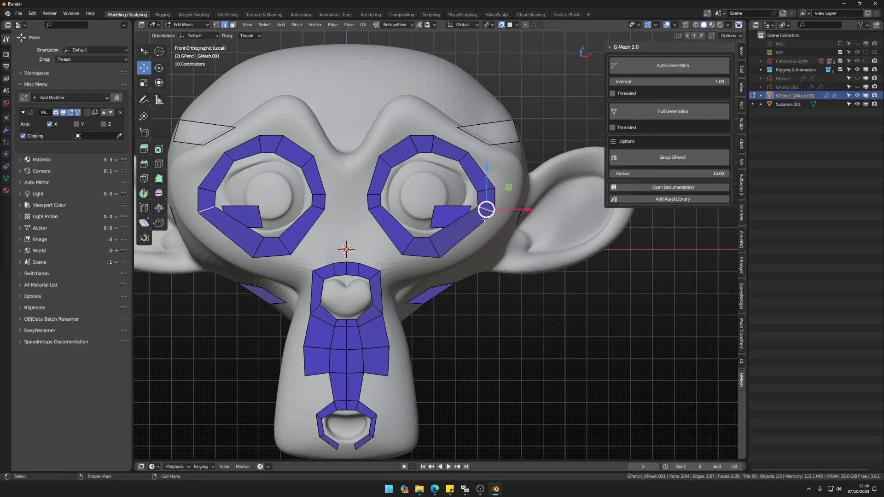
pyautogui.press('g')
pyautogui.click(471, 237)
pyautogui.click(464, 160)
pyautogui.press('g')
pyautogui.click(465, 160)
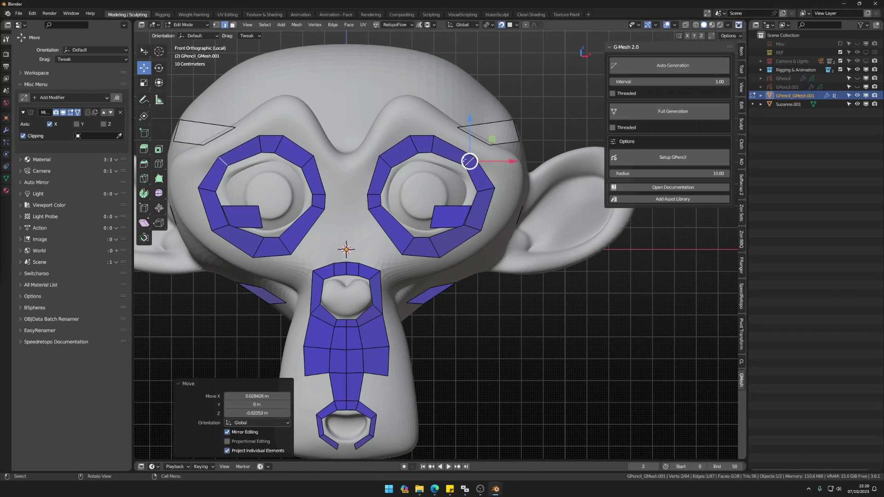
pyautogui.click(432, 143)
pyautogui.moveTo(431, 142); pyautogui.dragTo(439, 144)
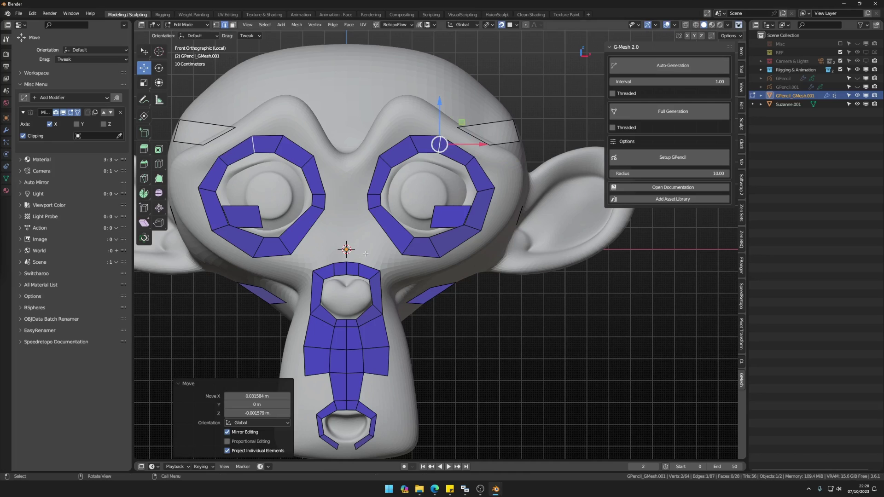
pyautogui.scroll(2, 365, 253)
# Extrude the nose strip upward three times to the brow line, then inspect the quads.
pyautogui.click(347, 262)
pyautogui.press('e')
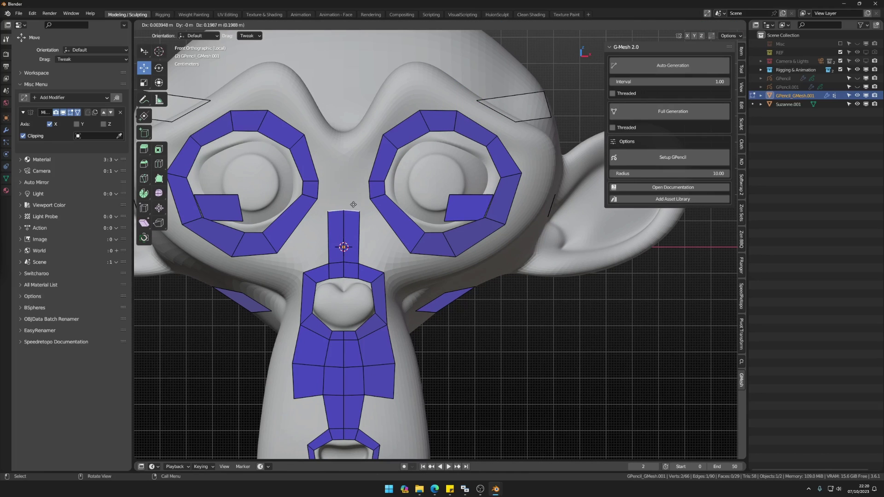
pyautogui.click(350, 195)
pyautogui.press('e')
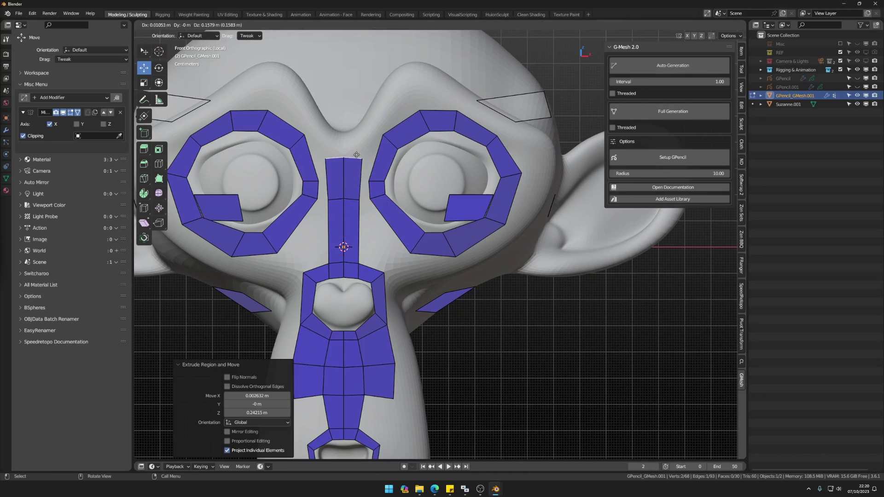
pyautogui.click(353, 178)
pyautogui.press('e')
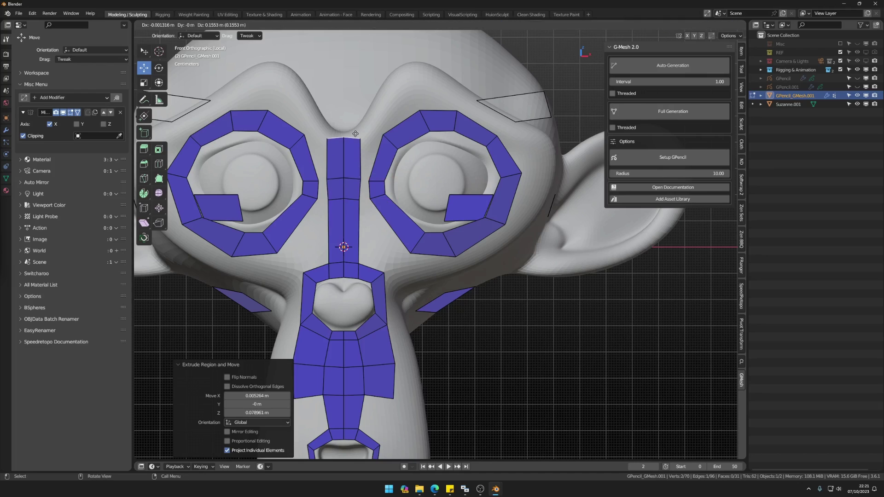
pyautogui.click(354, 135)
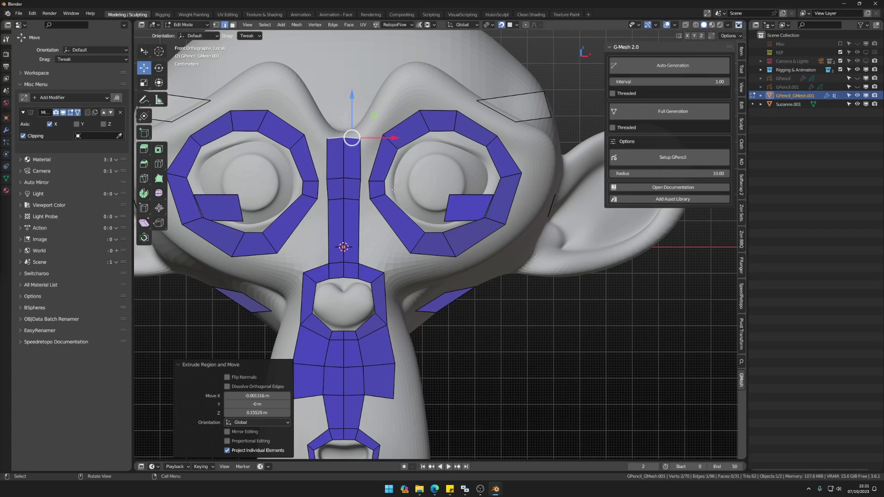
pyautogui.scroll(-2, 394, 190)
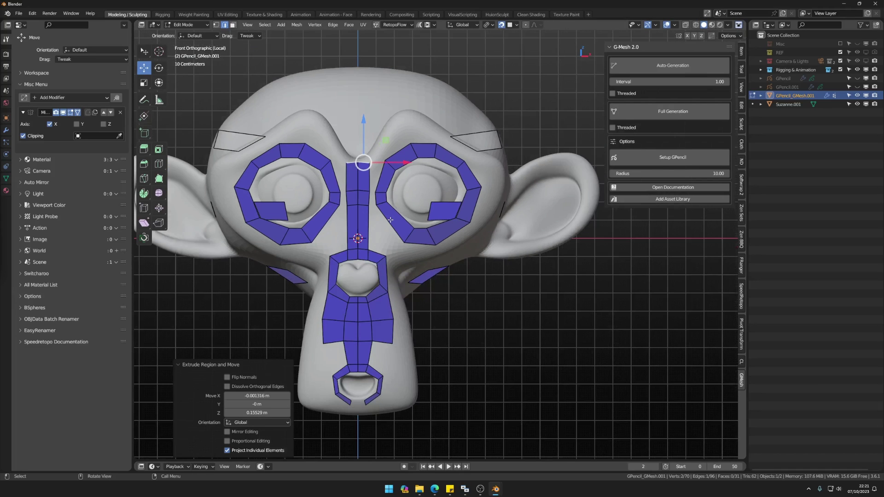
pyautogui.moveTo(415, 206); pyautogui.dragTo(391, 231, button='middle')
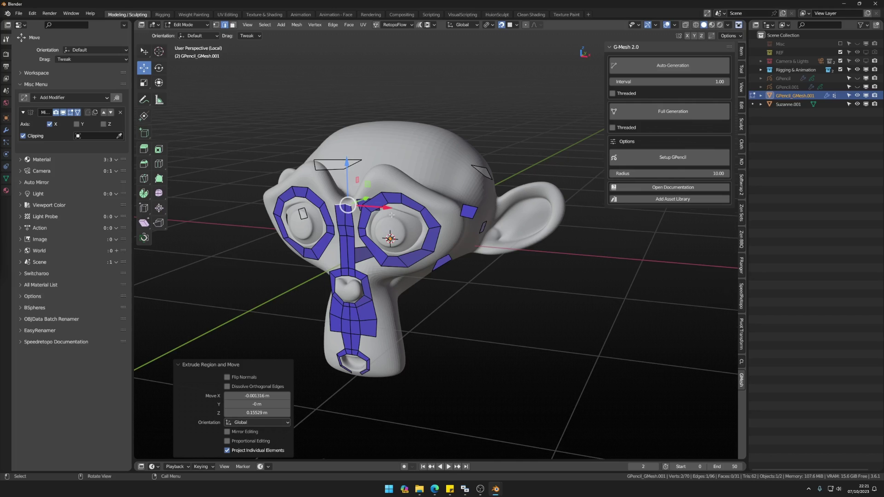
pyautogui.scroll(1, 392, 215)
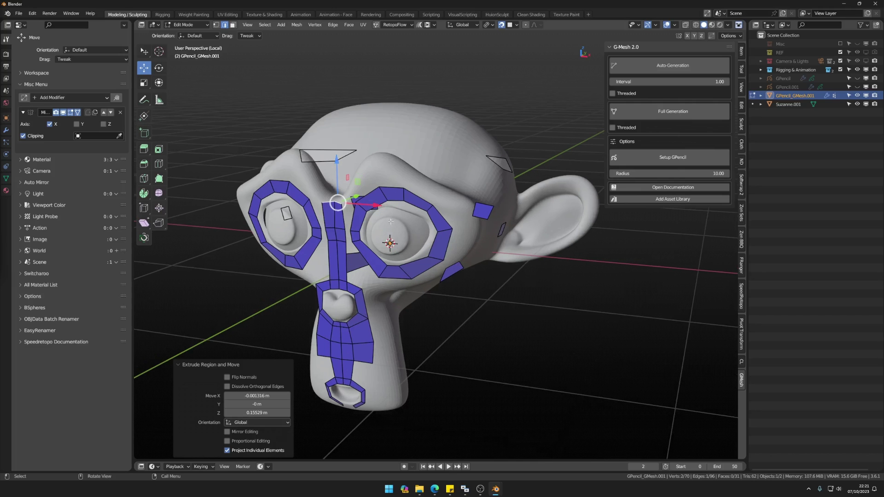
pyautogui.moveTo(392, 215); pyautogui.dragTo(364, 215, button='middle')
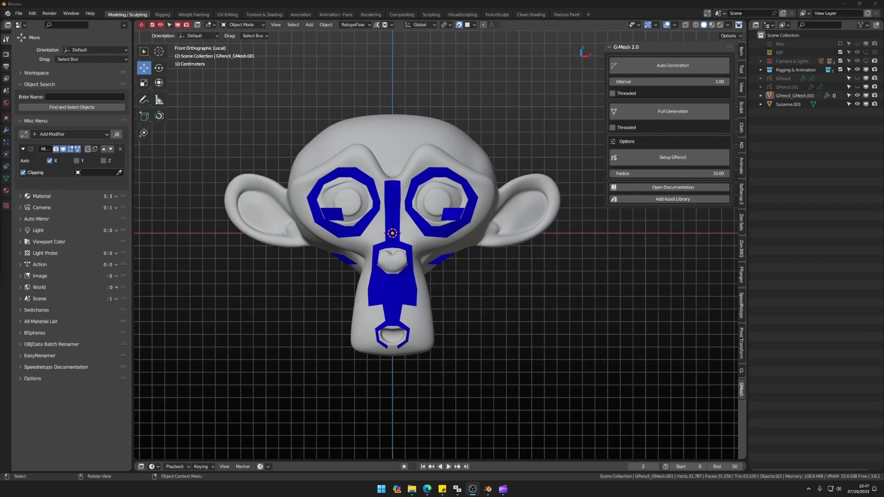
pyautogui.moveTo(479, 341); pyautogui.dragTo(464, 358, button='middle')
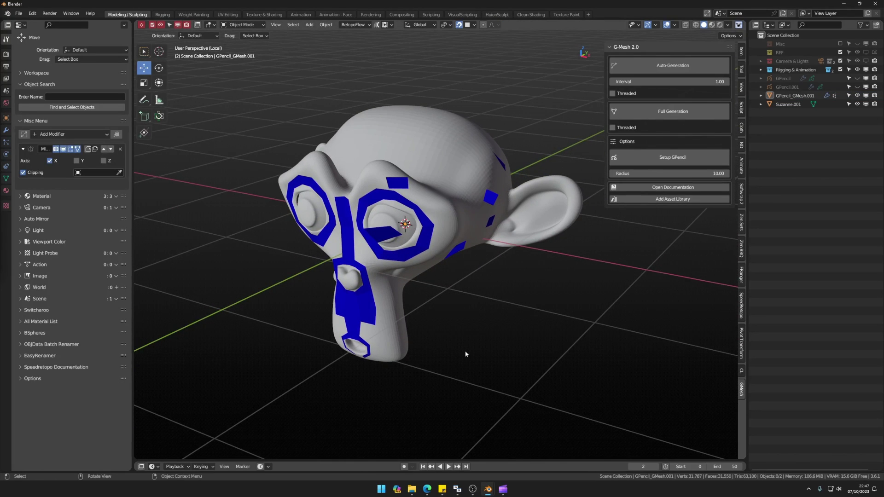